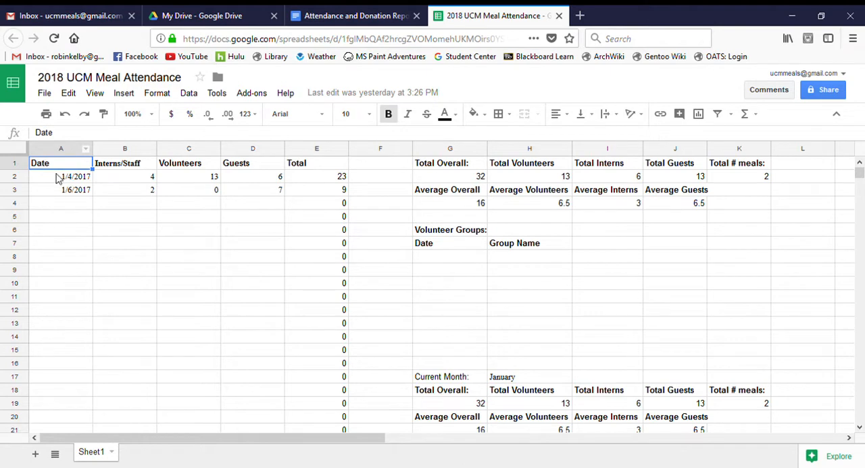
- Examine the Date, Volunteers, Guests and Total columns of the attendance sheet
left_click(67, 150)
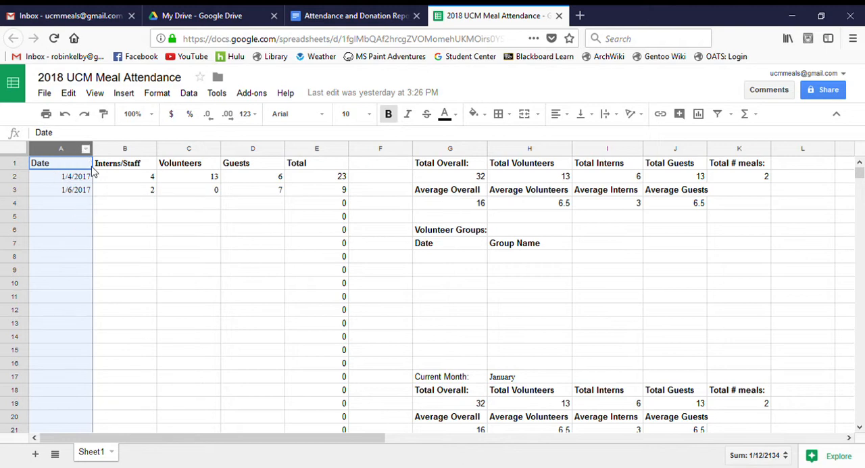
left_click(116, 221)
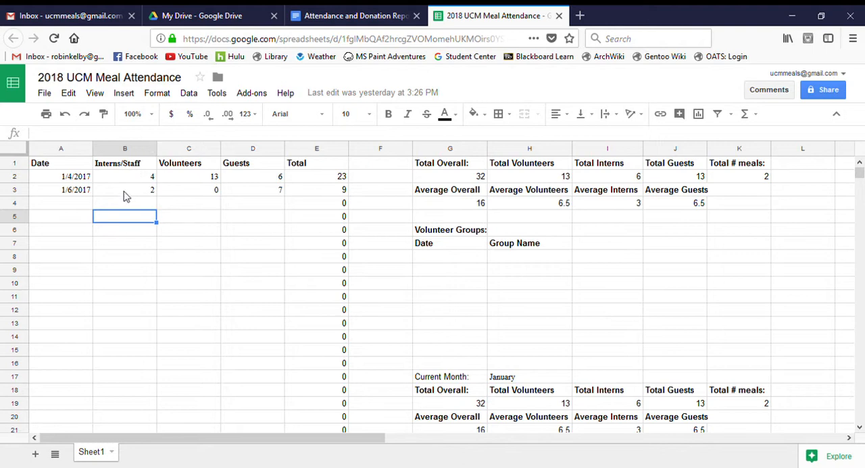
left_click(210, 150)
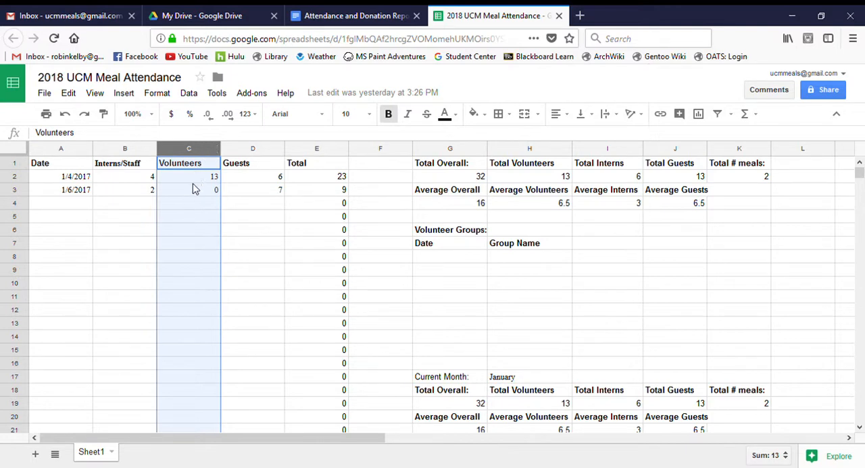
left_click(267, 150)
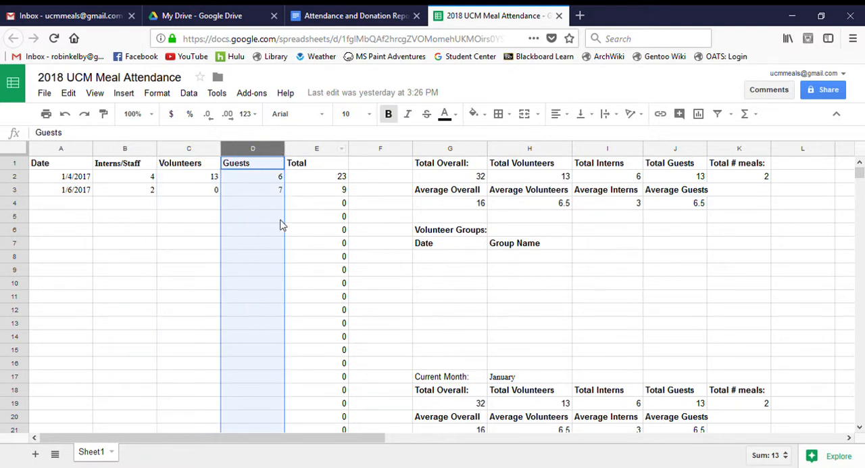
left_click(303, 219)
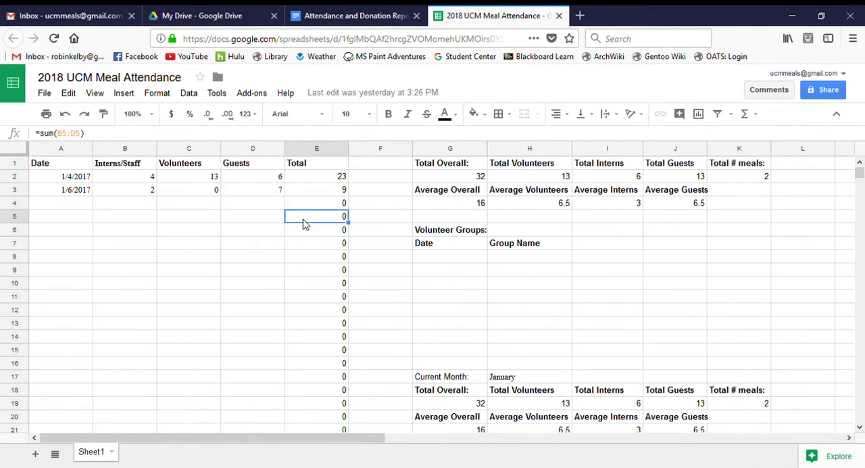
left_click(329, 150)
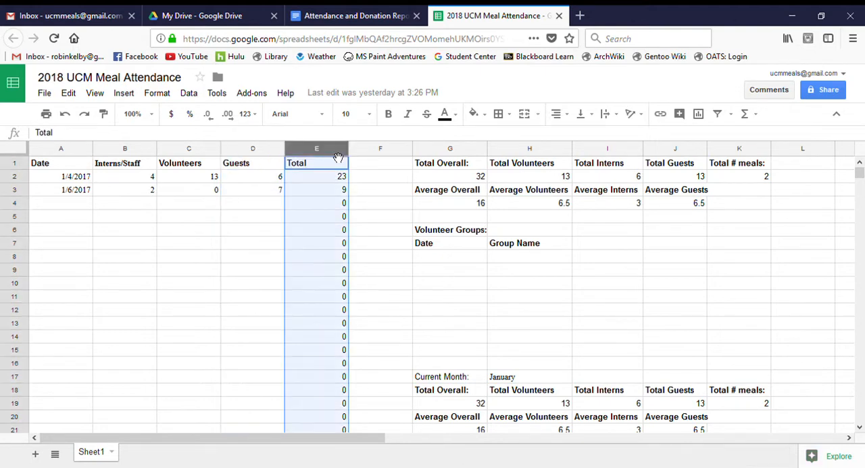
left_click(277, 231)
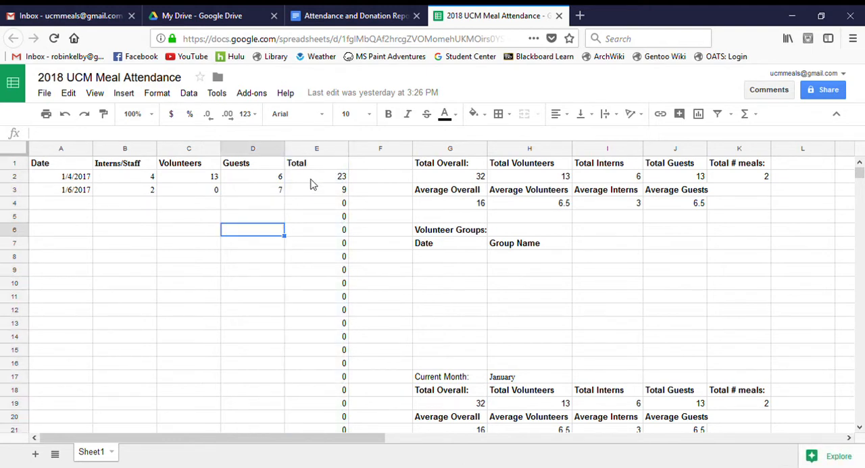
- Clear the existing sum formula from the first Total cell, E2, leaving the cell open for editing
left_click(312, 180)
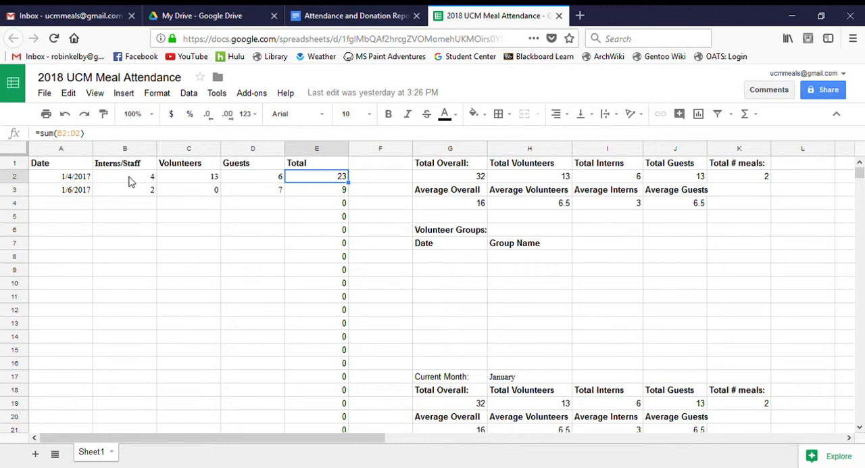
double_click(292, 179)
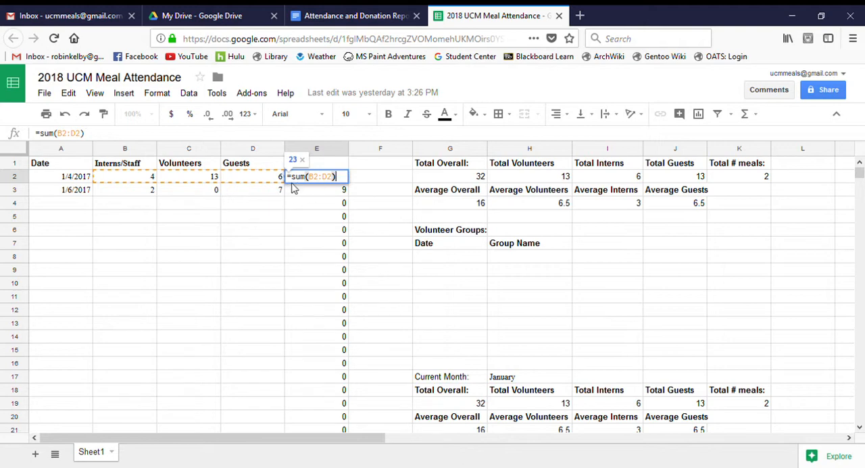
key("BackSpace")
key("BackSpace")
key("BackSpace")
key("BackSpace")
key("BackSpace")
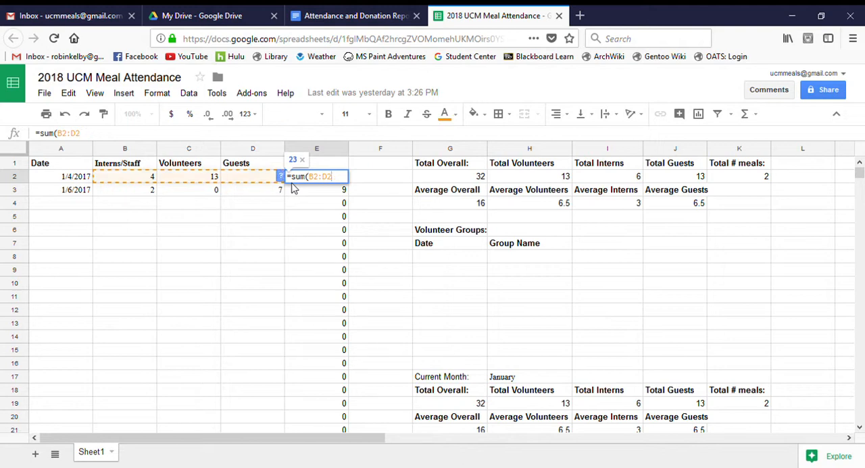
key("BackSpace")
key("BackSpace")
key("BackSpace")
key("BackSpace")
key("BackSpace")
key("BackSpace")
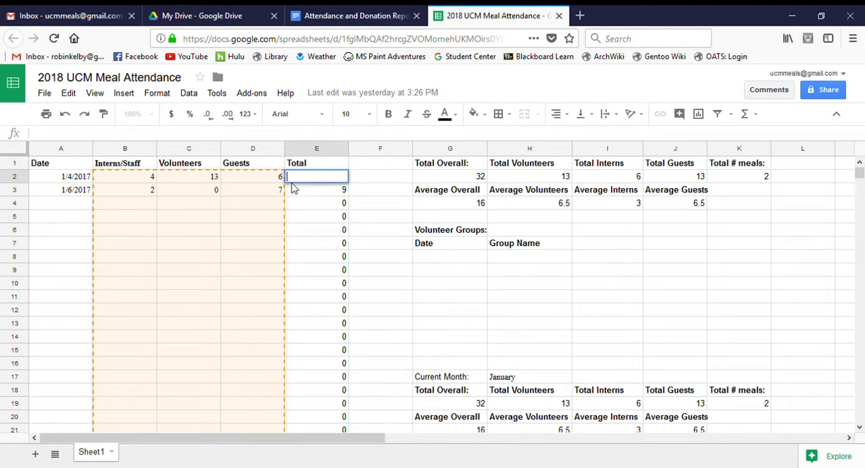
- Enter the formula =sum(B2:D2) in E2 to total interns/staff, volunteers and guests for 1/4/2017
type("=")
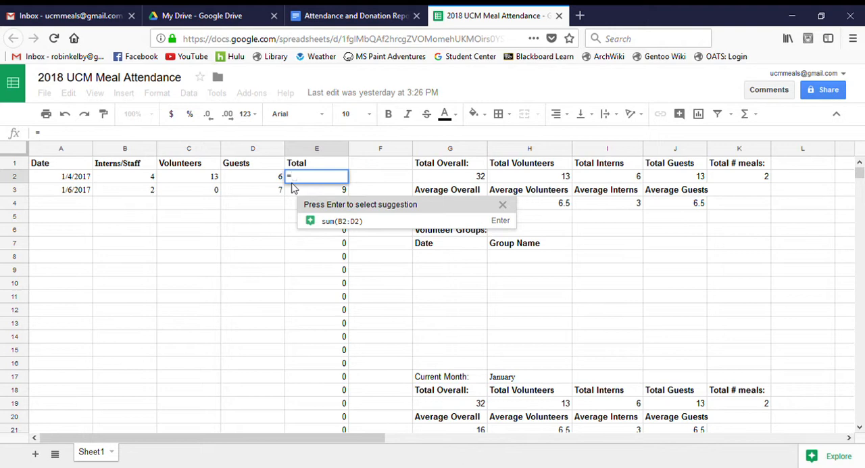
type("sum")
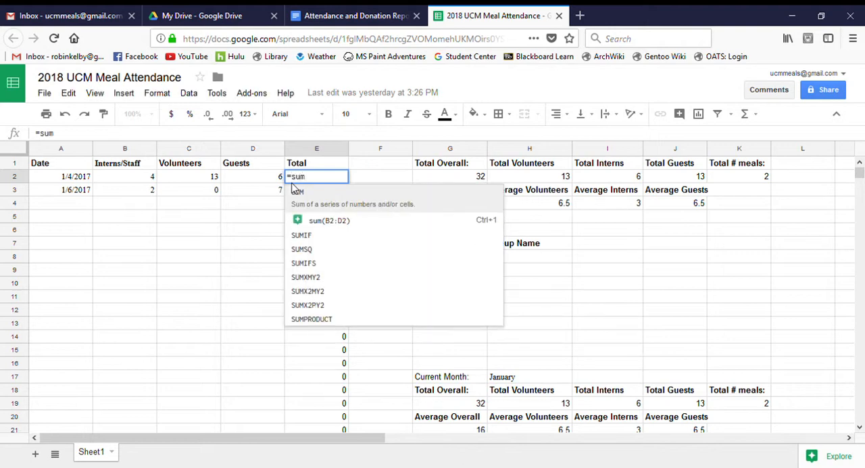
type("(")
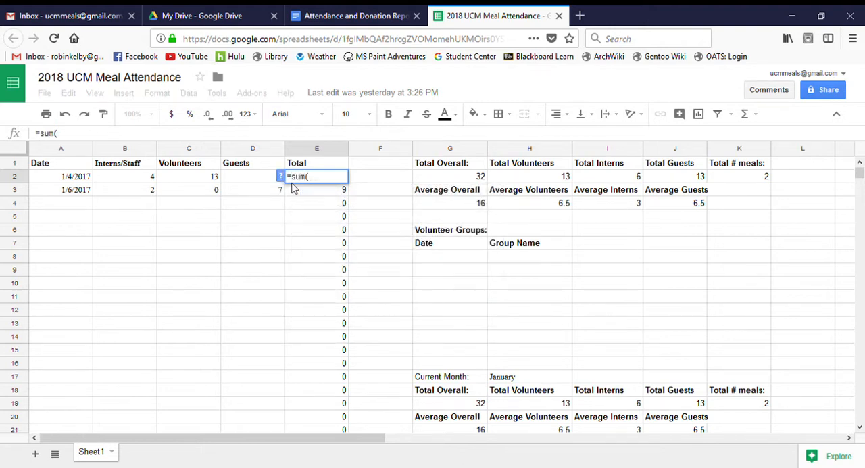
type(")")
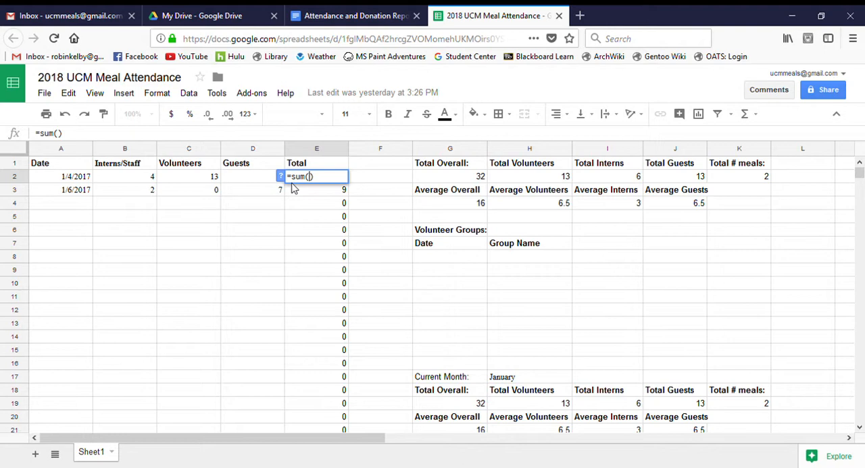
key("Left")
type("B")
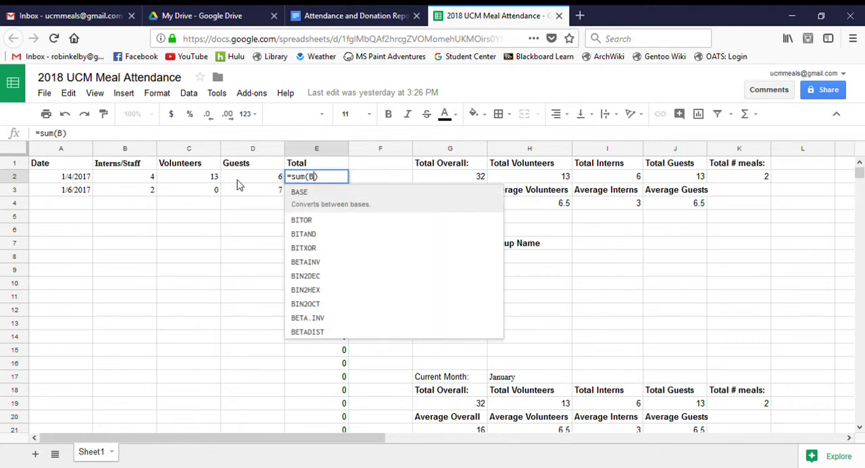
type("2")
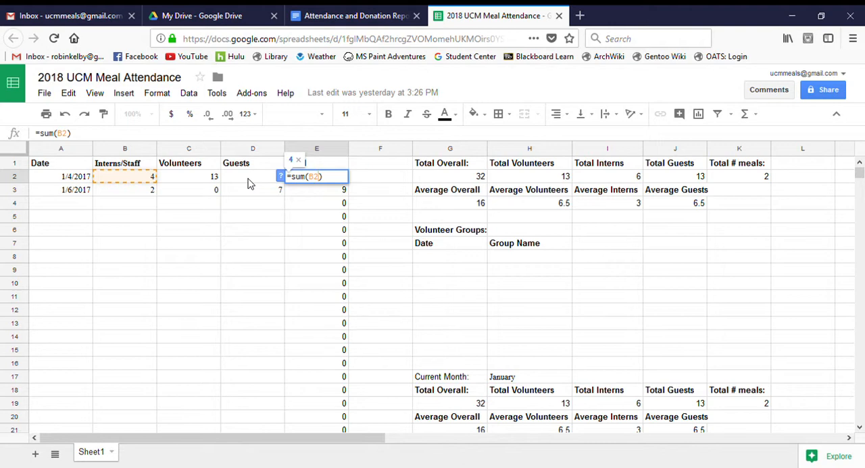
type(":")
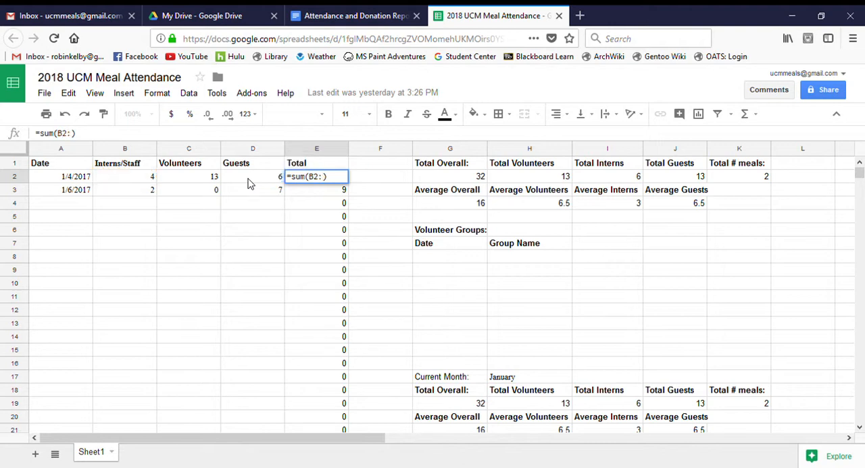
left_click(250, 179)
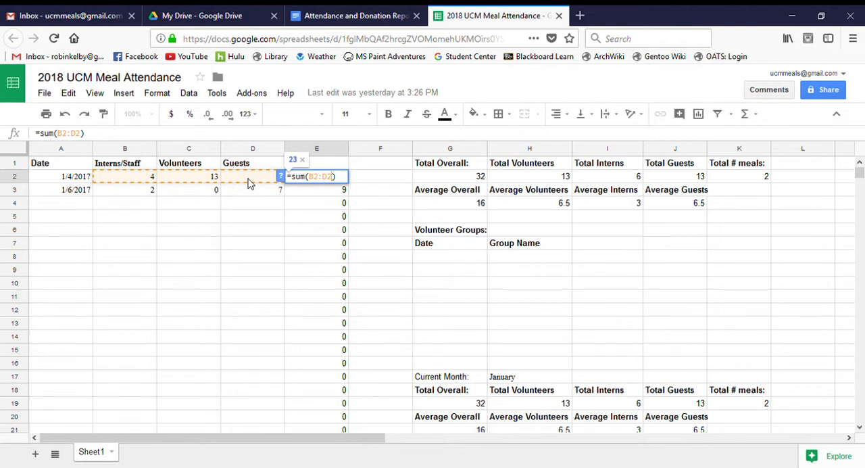
key("Return")
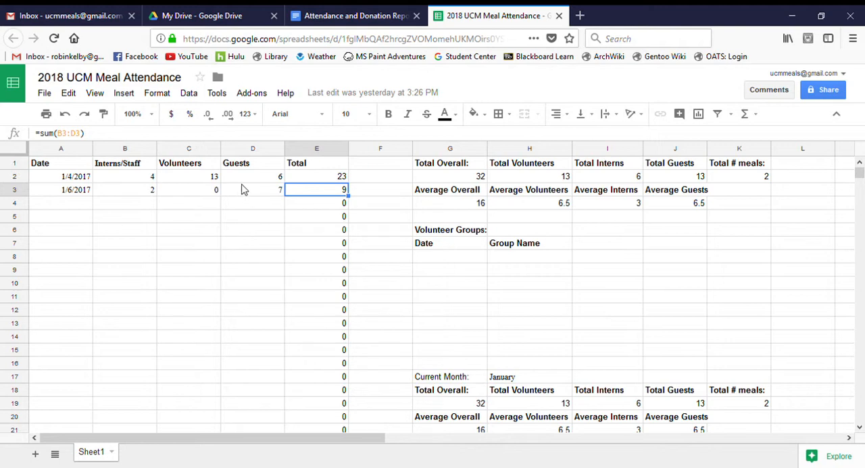
- Check the Total formulas below row 3, and delete the contents of cells E4 to E19
left_click(329, 205)
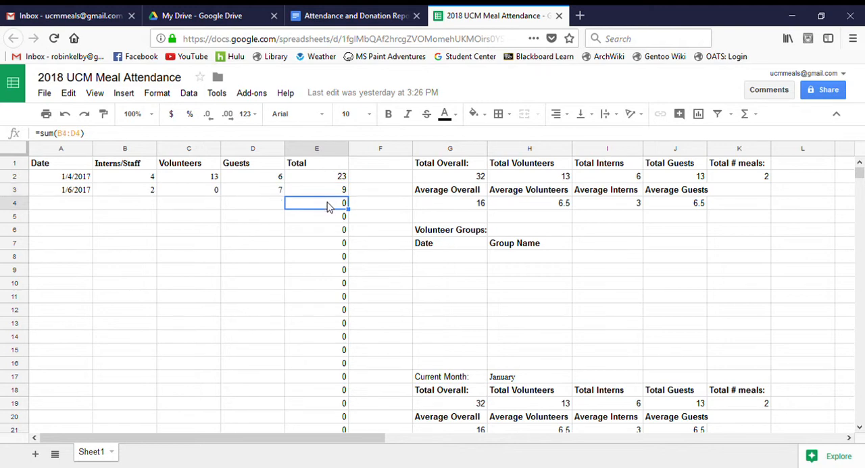
left_click(320, 218)
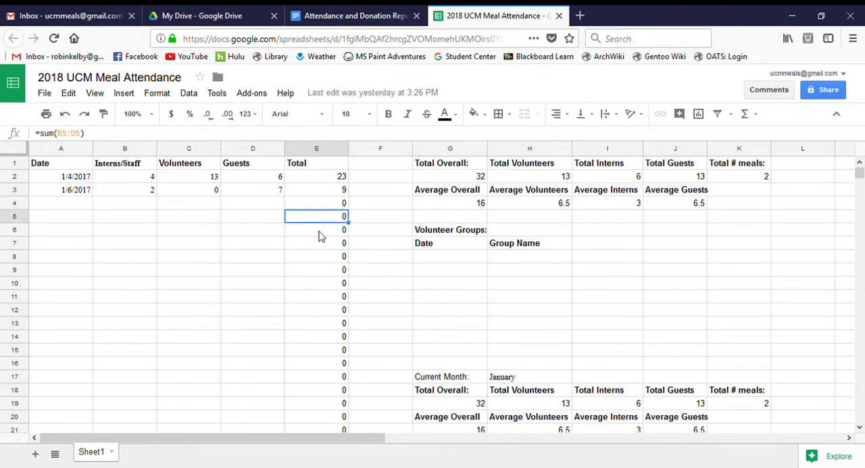
left_click(320, 234)
left_click(321, 206)
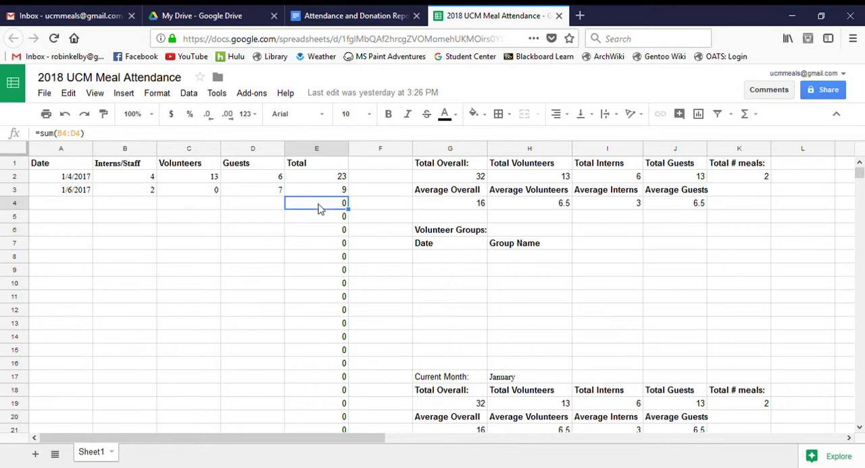
left_click_drag(320, 209, 331, 405)
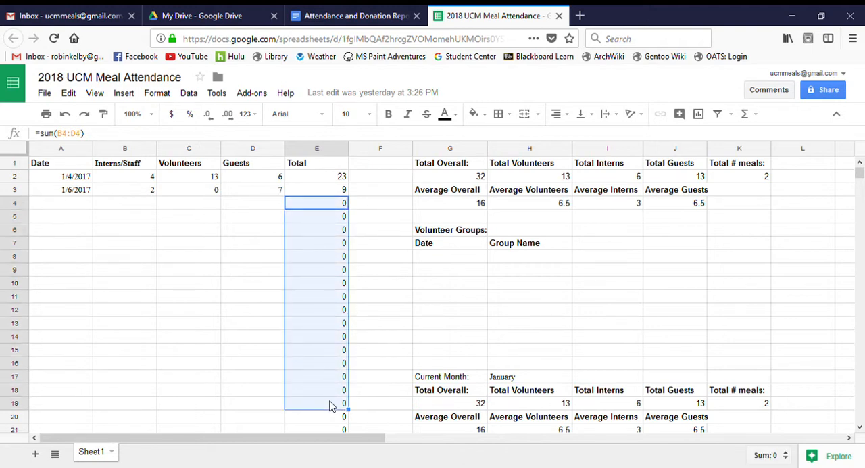
key("Delete")
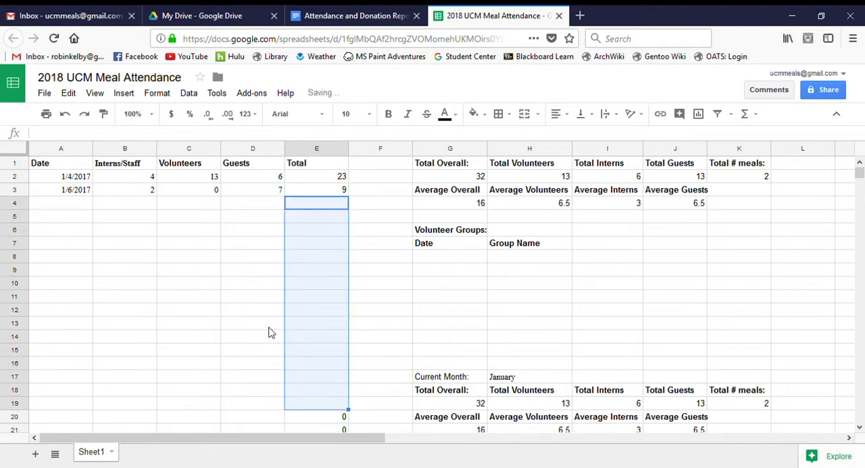
left_click(271, 331)
- Fill the sum formula from E3 down through E19, and check the copied formulas in E4, E5 and E6
left_click(323, 204)
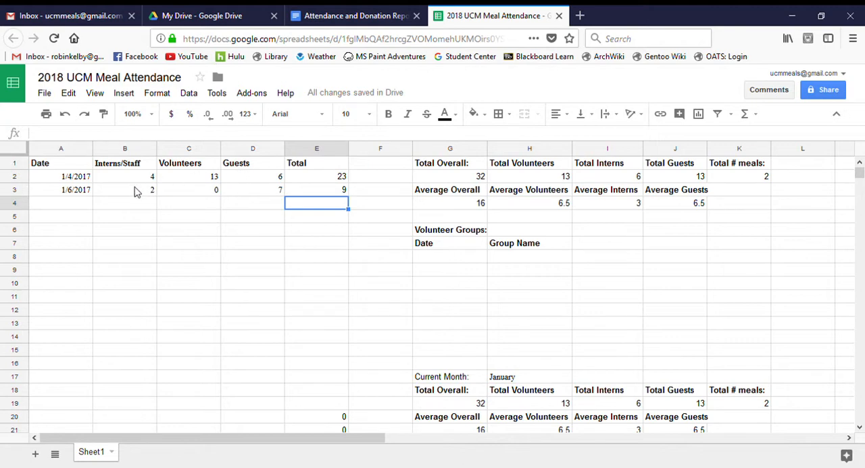
left_click(341, 191)
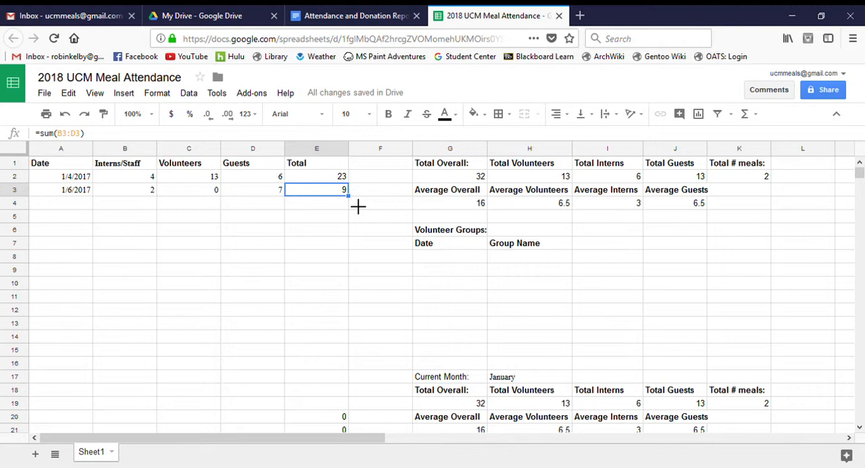
left_click_drag(359, 207, 348, 410)
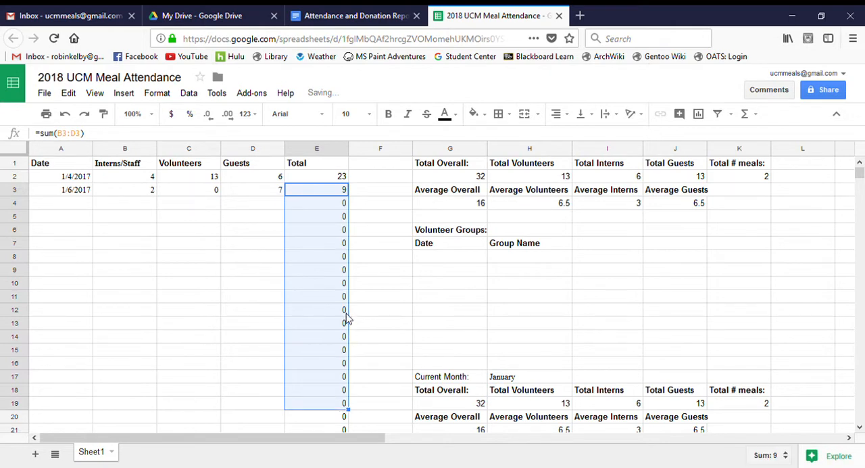
left_click(334, 204)
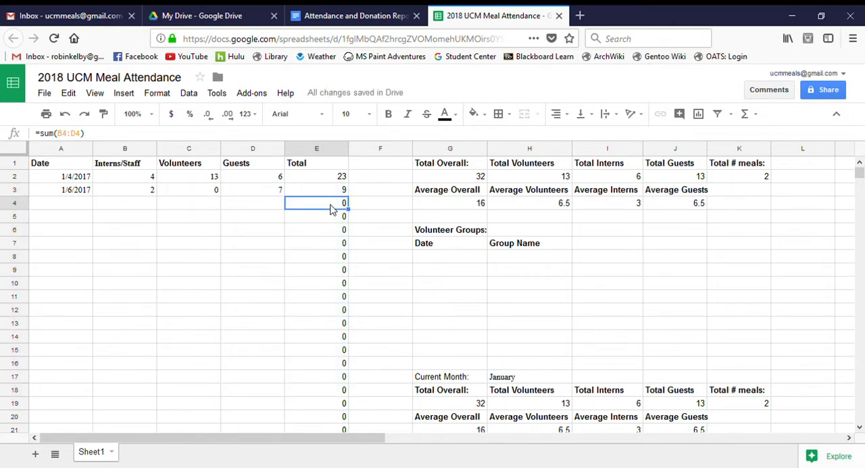
left_click(331, 218)
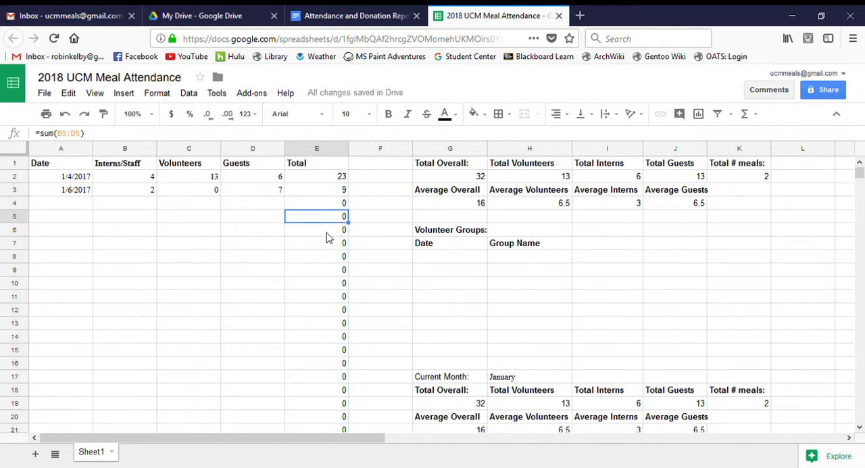
left_click(328, 235)
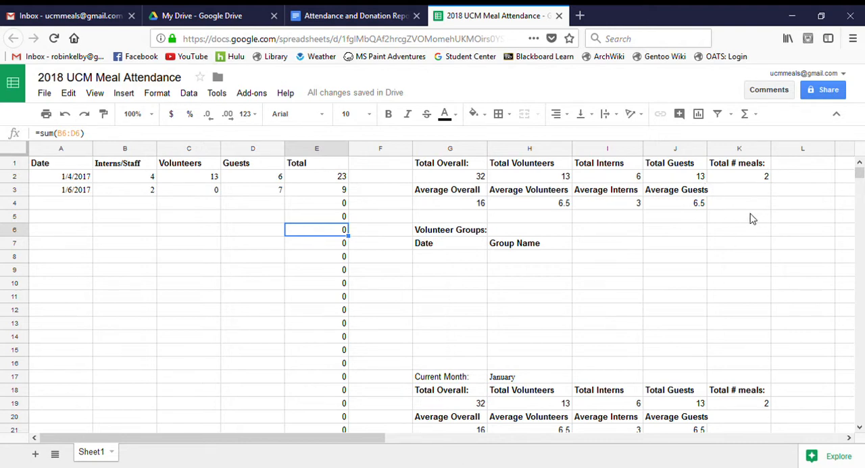
- Examine the Total Overall formula in G2 and the Total column it refers to
left_click(380, 233)
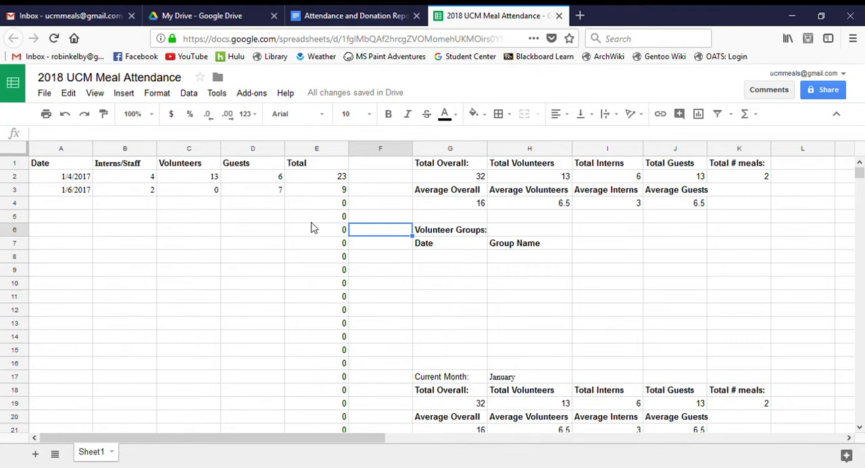
left_click(596, 219)
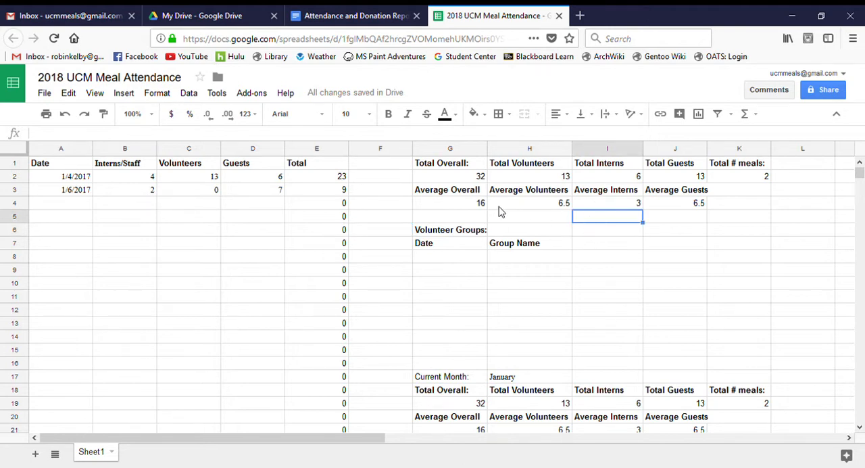
left_click(463, 179)
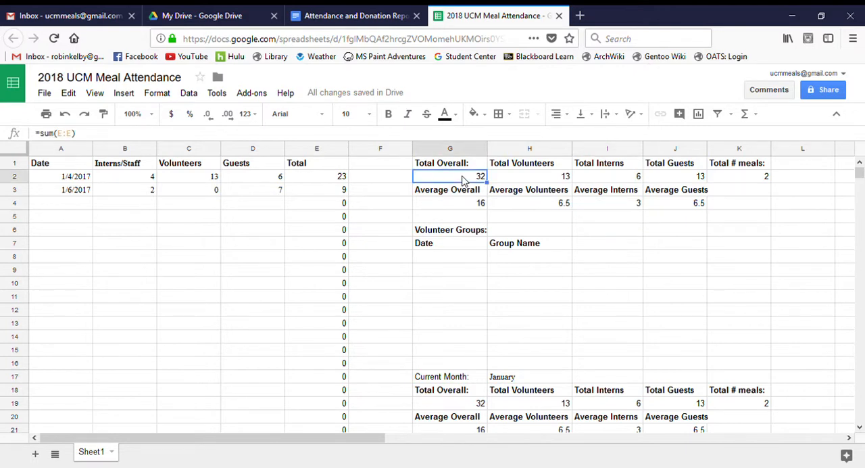
left_click(322, 150)
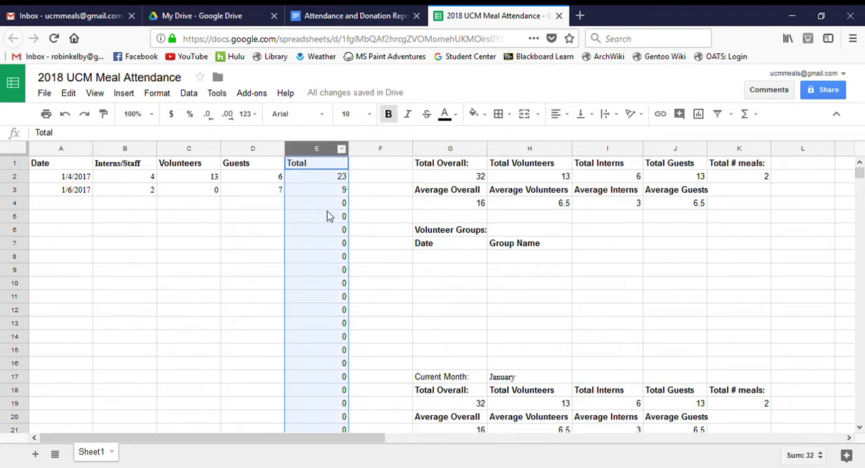
- Examine the sum formulas for Total Overall, Total Volunteers, Total Interns and Total Guests in G2 to J2
left_click(451, 179)
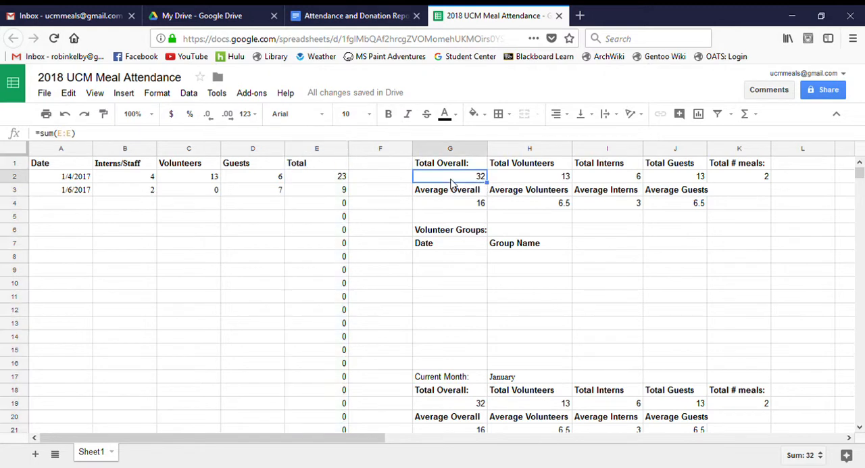
left_click(502, 180)
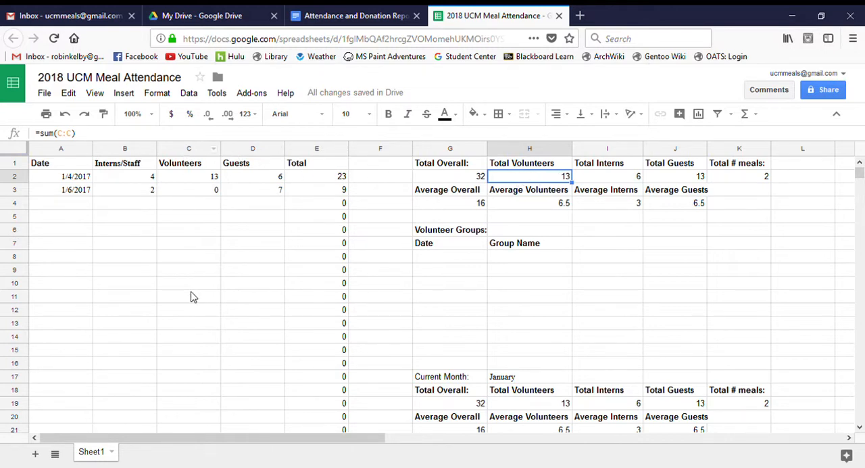
left_click(608, 178)
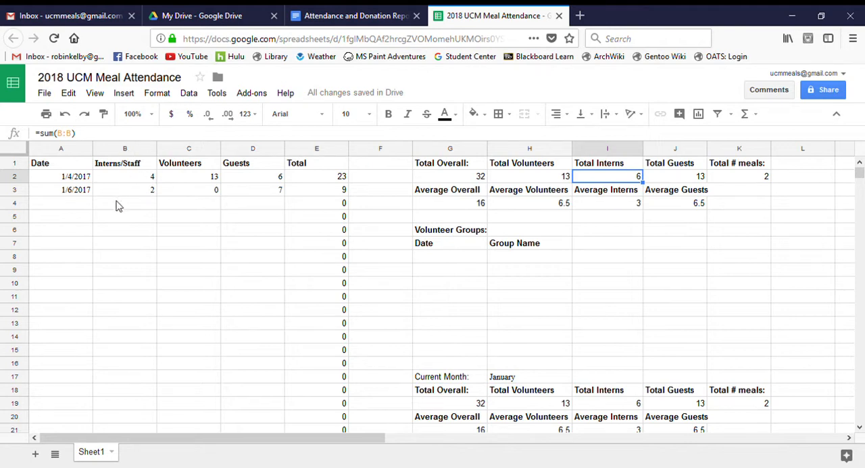
left_click(678, 178)
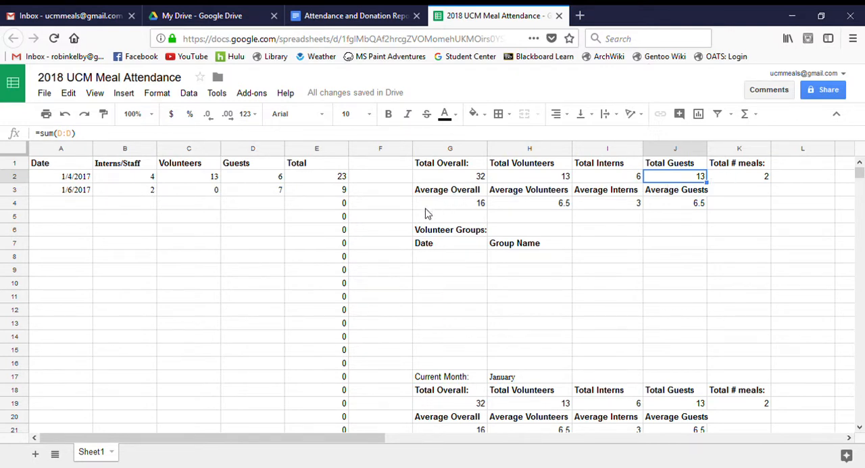
- Examine the Average Overall formula in G4 and the Total Overall and Total # meals cells it refers to
left_click(457, 207)
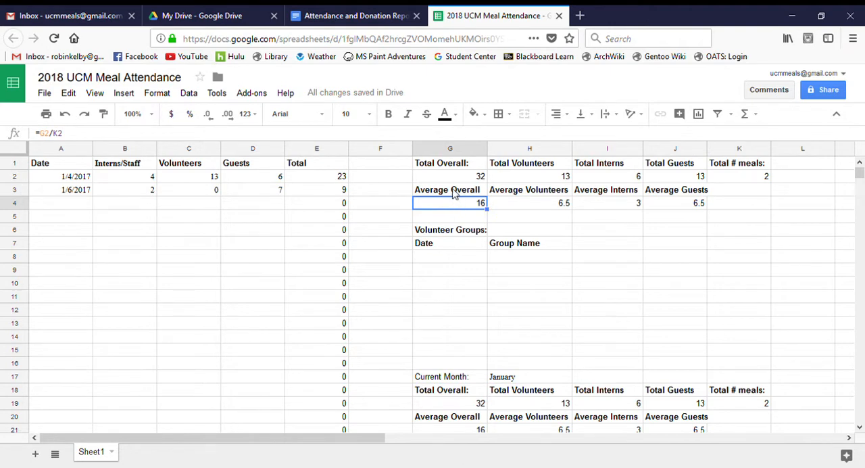
left_click(450, 177)
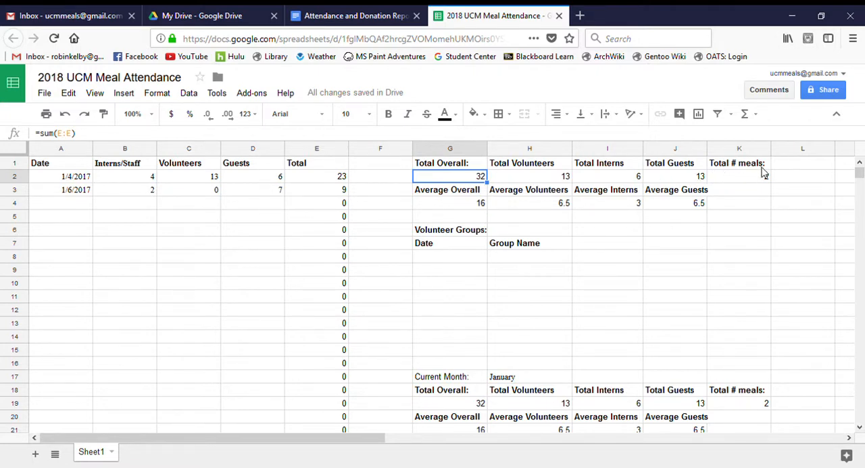
left_click(741, 179)
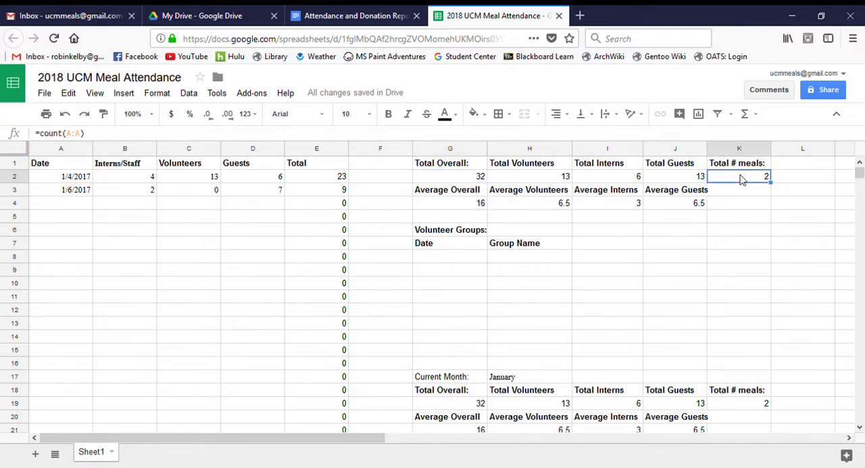
- Clear the Total # meals formula in K2 and re-enter it as =count(A:A) to count the meal dates
left_click(743, 183)
double_click(737, 181)
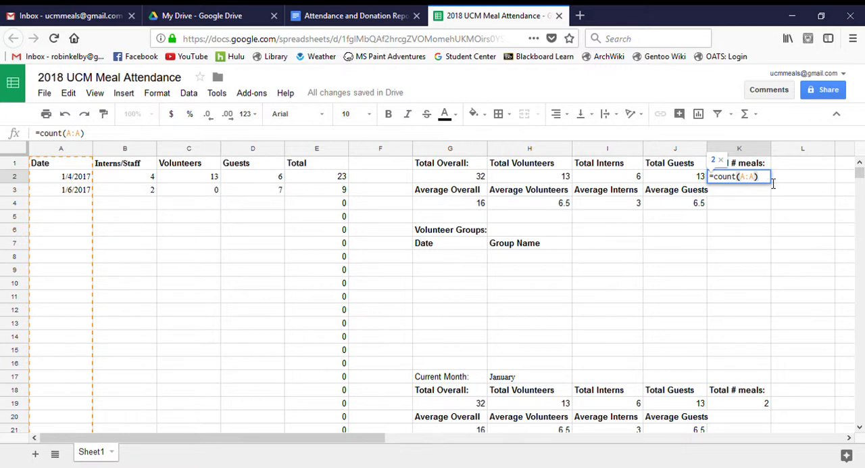
key("BackSpace")
key("BackSpace")
key("BackSpace")
key("BackSpace")
key("BackSpace")
key("BackSpace")
key("BackSpace")
key("BackSpace")
key("BackSpace")
key("BackSpace")
key("BackSpace")
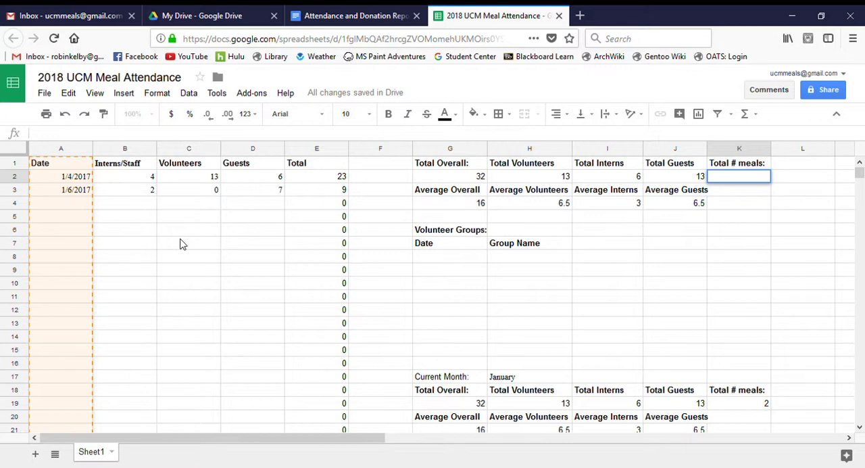
type("=")
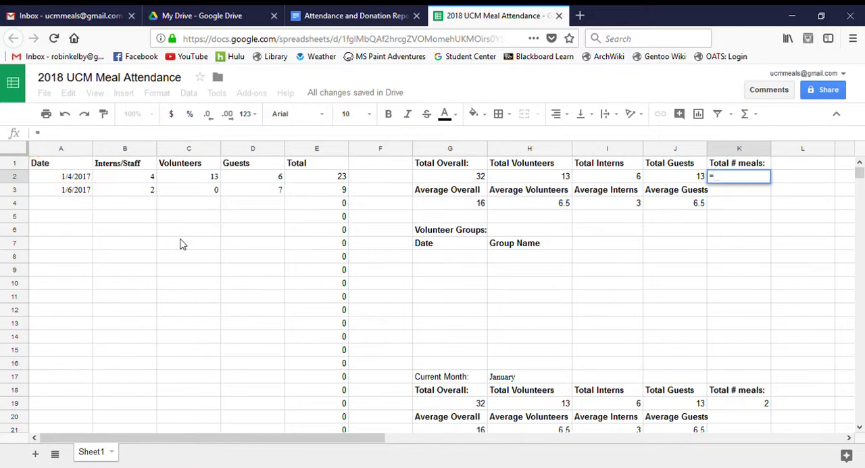
type("count")
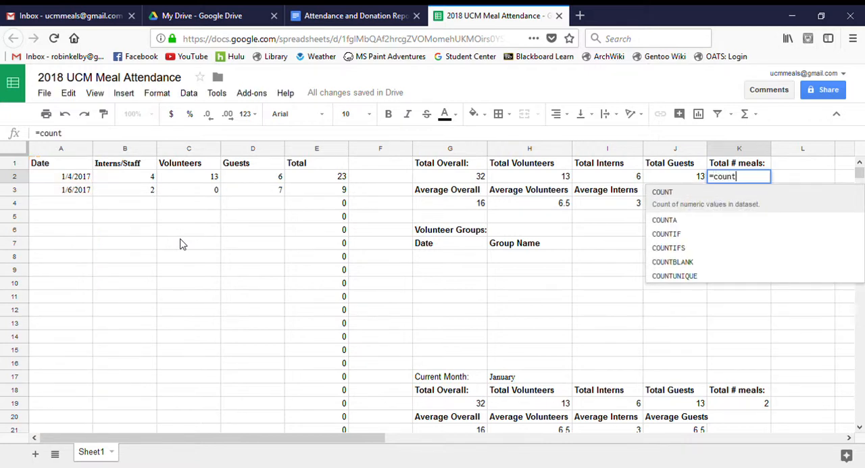
type("()")
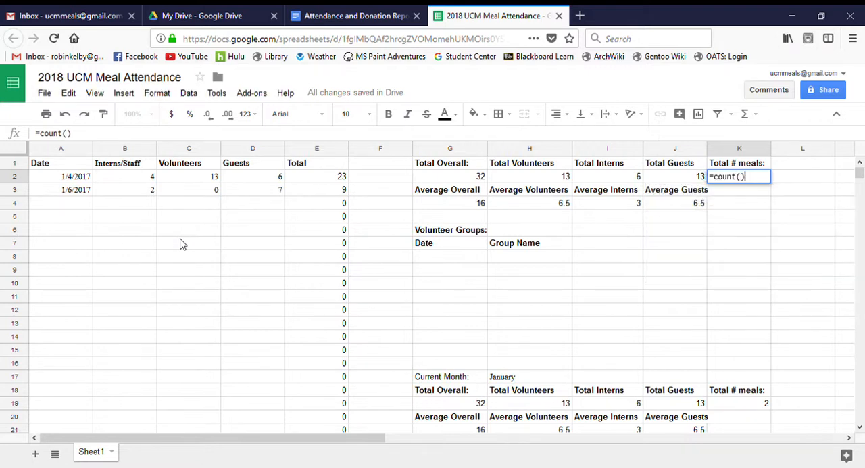
key("Left")
type("A:A")
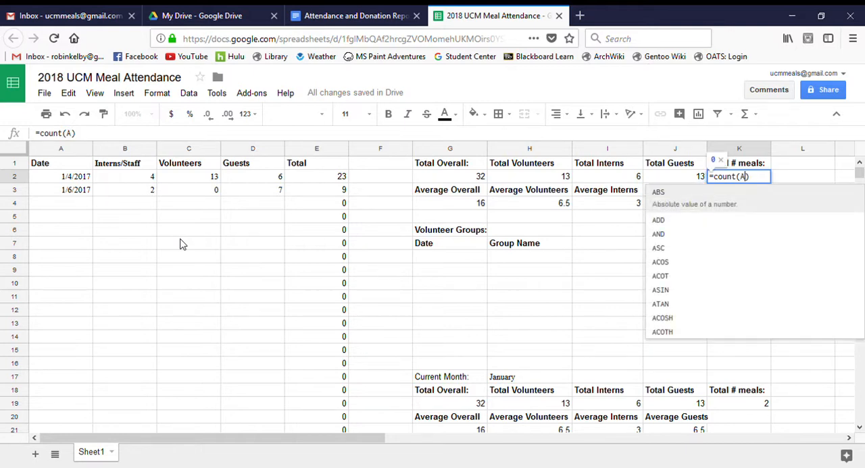
key("Return")
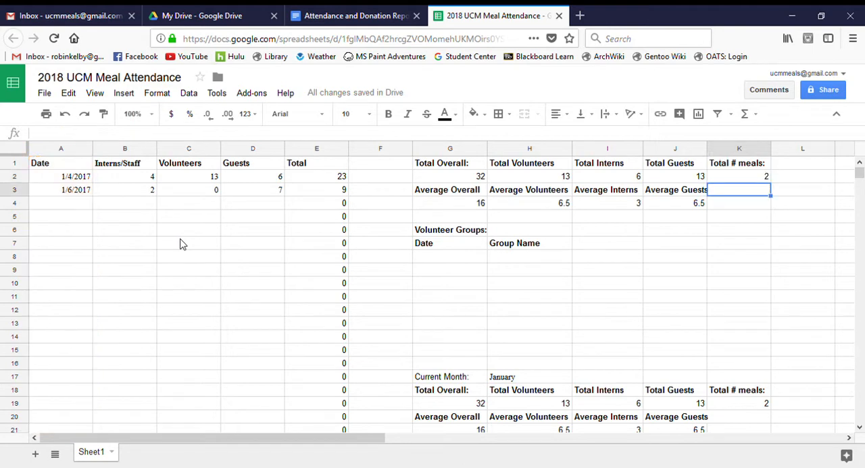
left_click(740, 178)
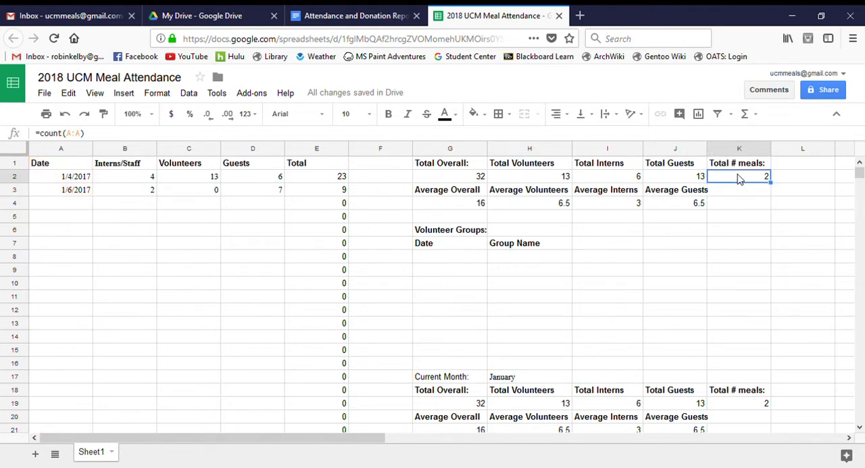
left_click(737, 190)
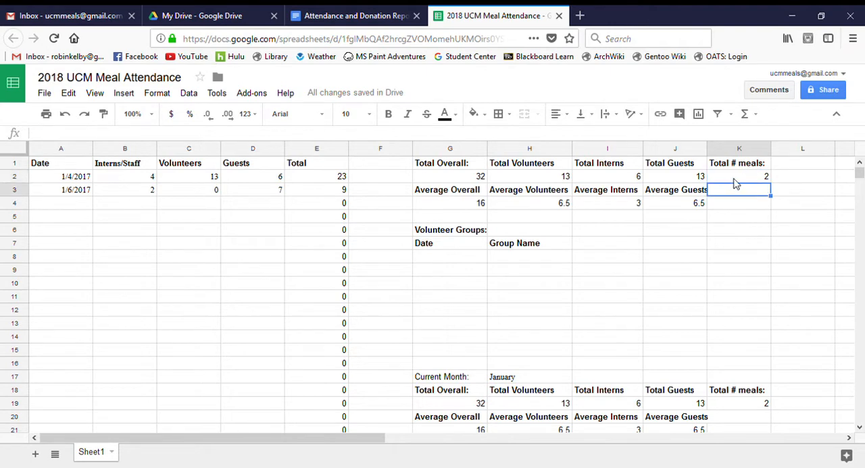
- Replace the Average Overall formula in G4 with =G2/K2, dividing Total Overall by Total # meals
left_click(443, 204)
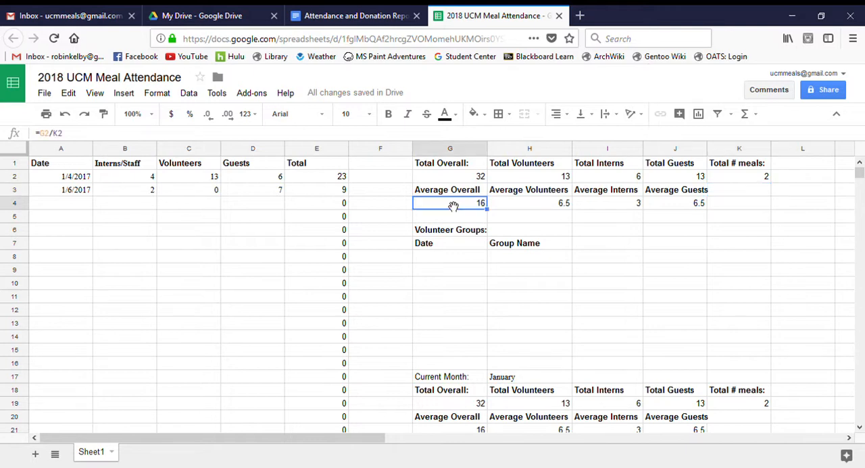
double_click(445, 204)
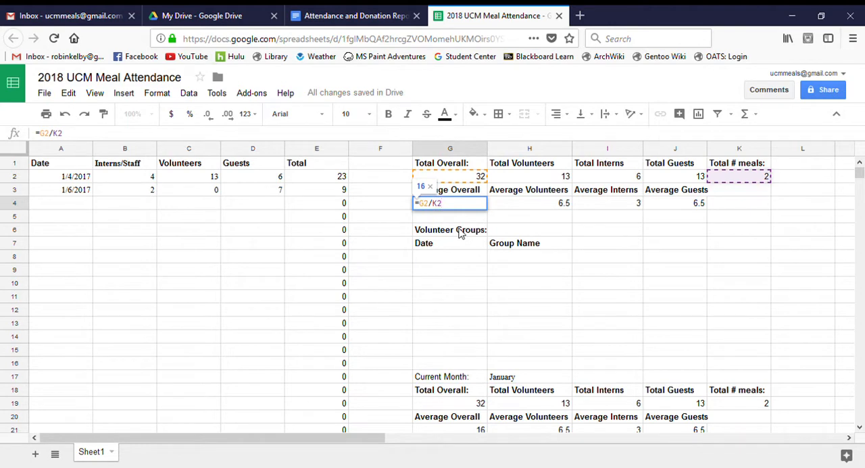
key("BackSpace")
key("BackSpace")
key("BackSpace")
key("BackSpace")
key("BackSpace")
type("S")
key("BackSpace")
key("BackSpace")
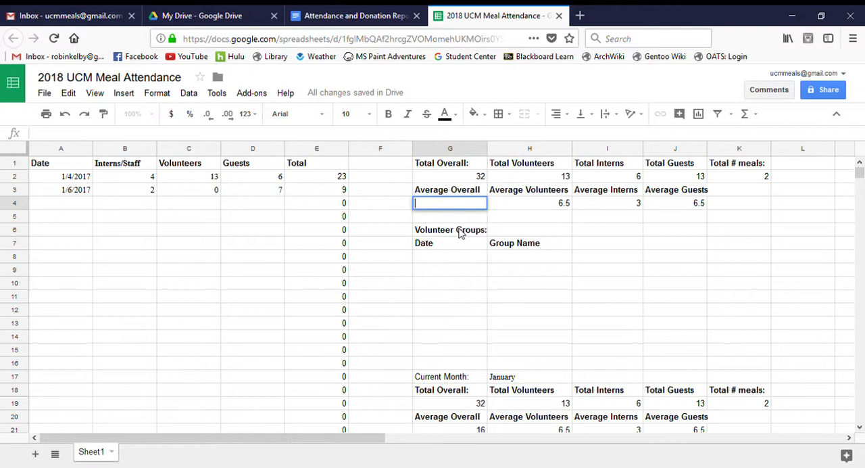
type("=")
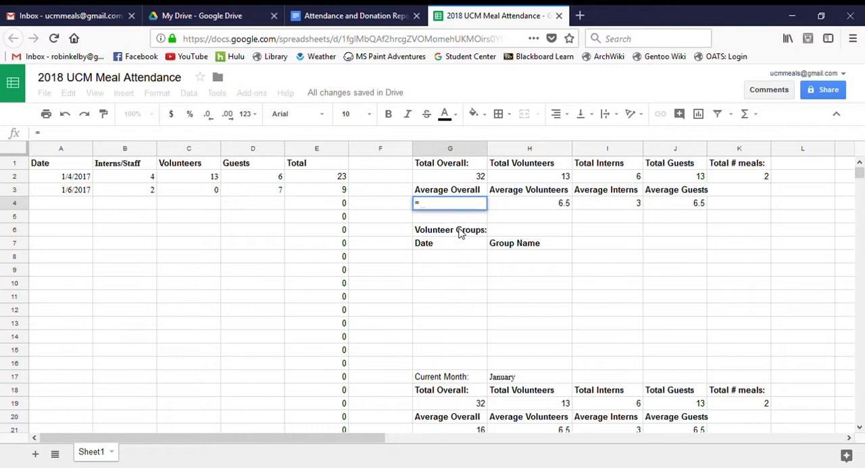
left_click(450, 177)
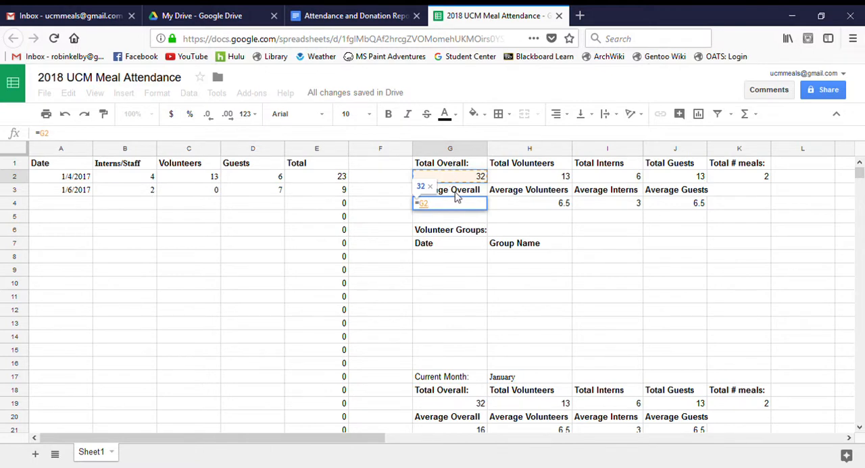
type("/")
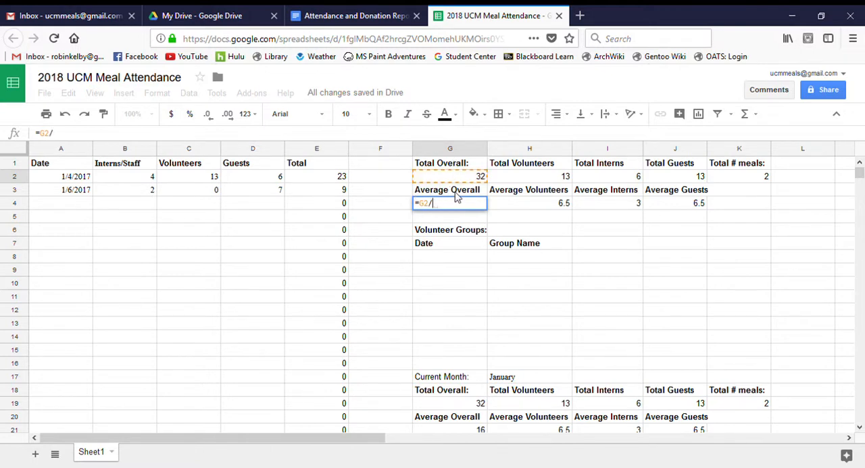
left_click(735, 177)
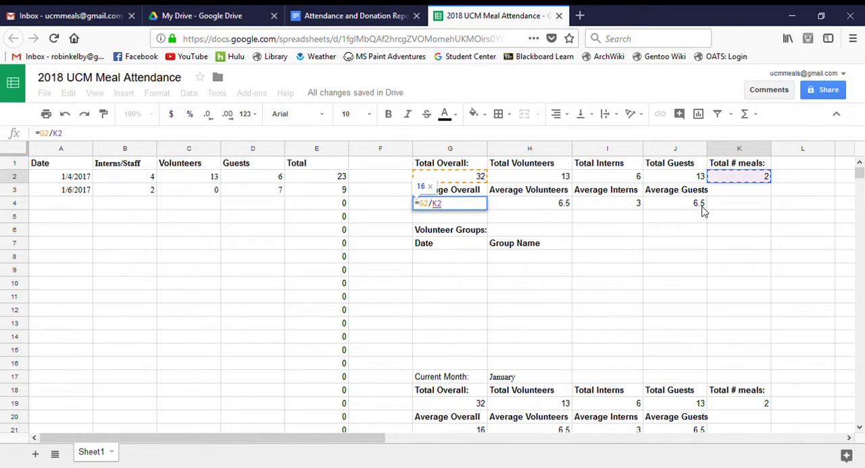
key("Return")
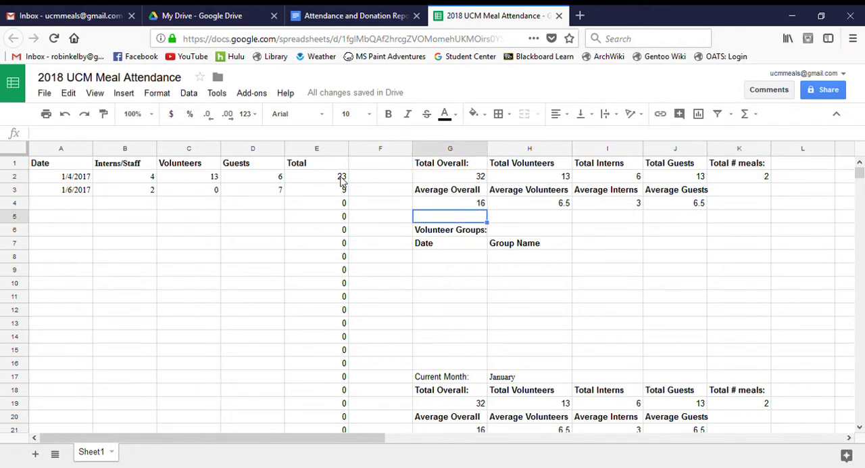
- Examine the Average Volunteers, Average Interns and Average Guests formulas in H4 to J4, including the total cells behind the volunteer average
left_click(540, 206)
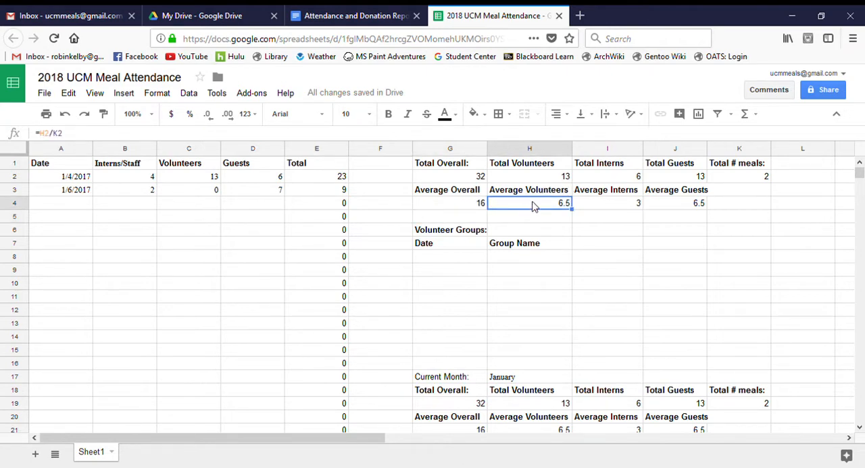
left_click(531, 178)
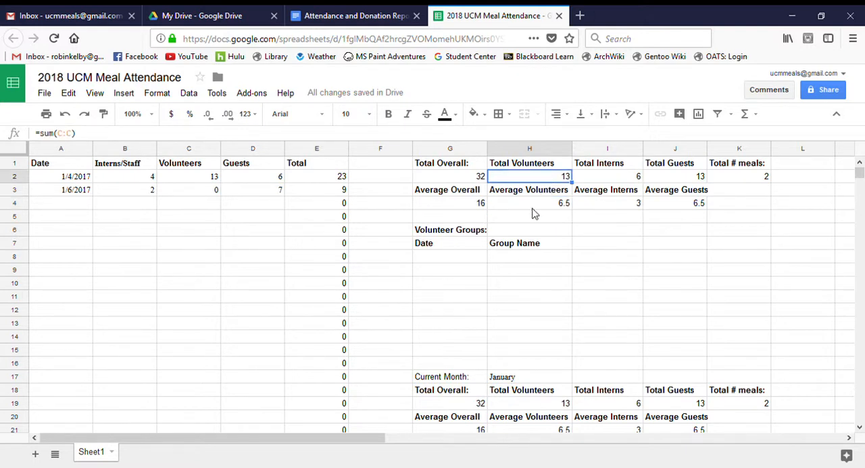
left_click(536, 209)
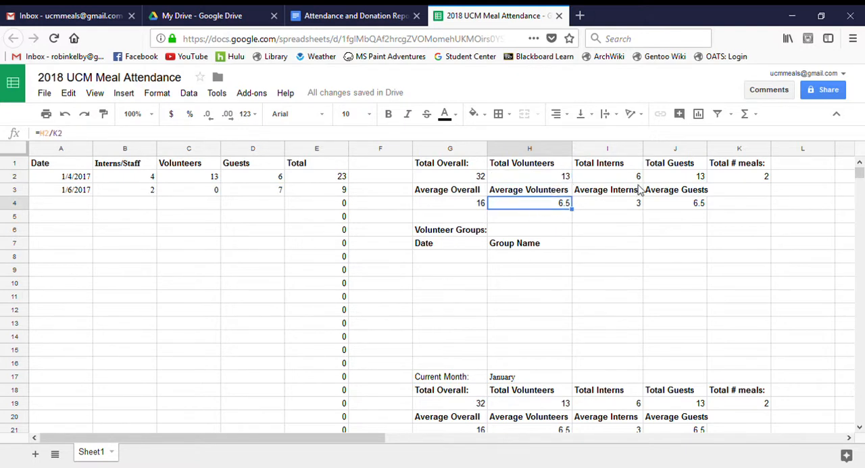
left_click(716, 176)
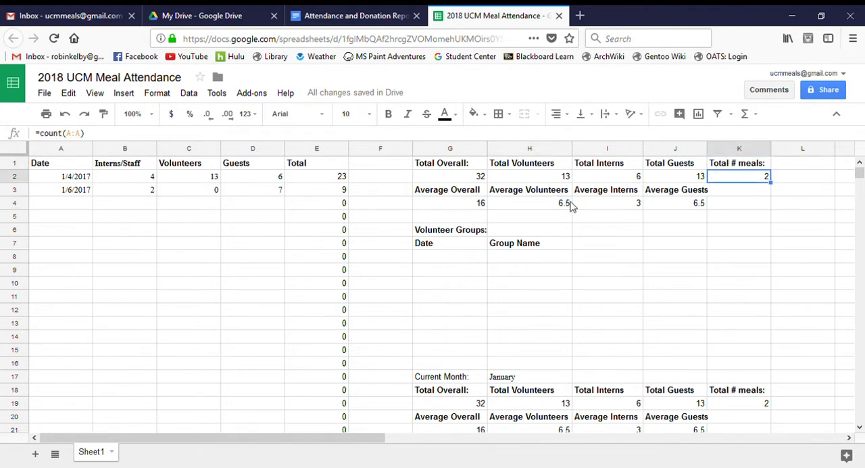
left_click(620, 211)
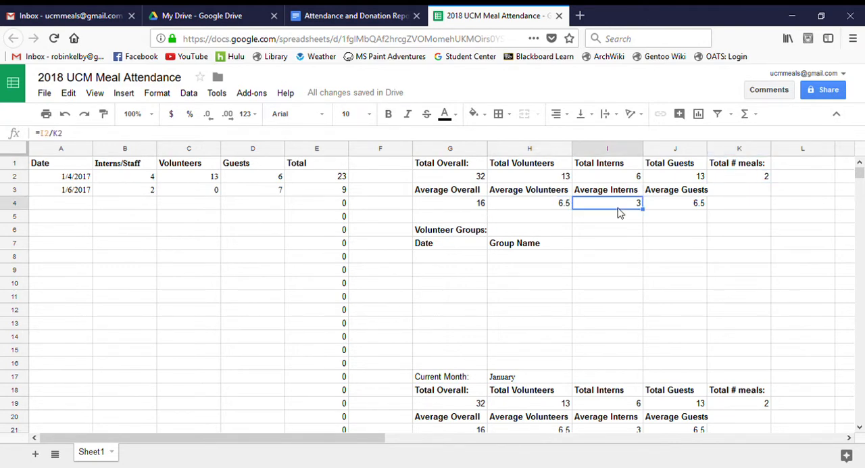
left_click(674, 214)
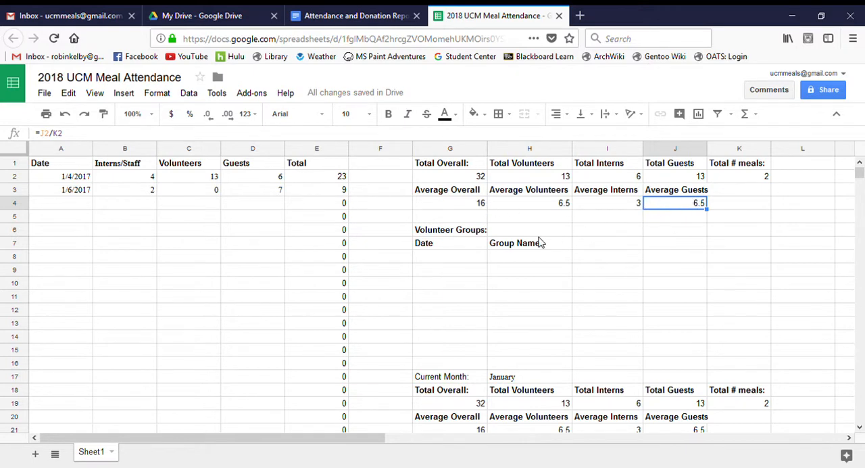
- Log a volunteer group in row 8 with the date 1/7/2018 and the group name Lambda Chi Alpha
left_click(434, 284)
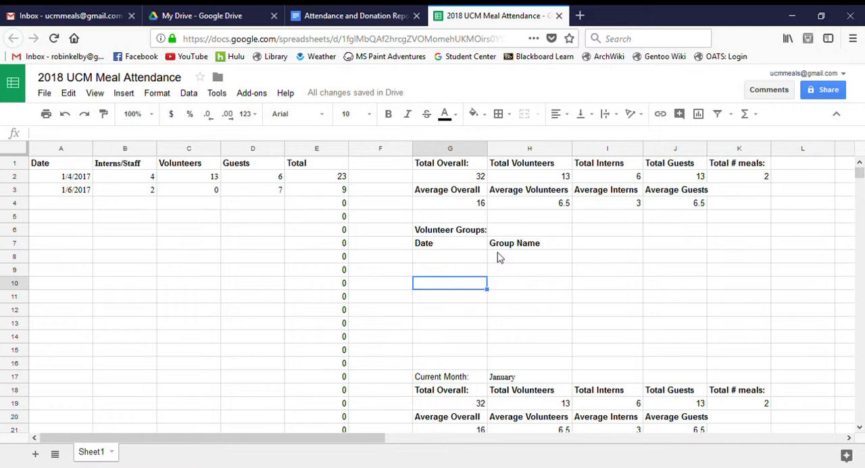
left_click(466, 258)
left_click(523, 261)
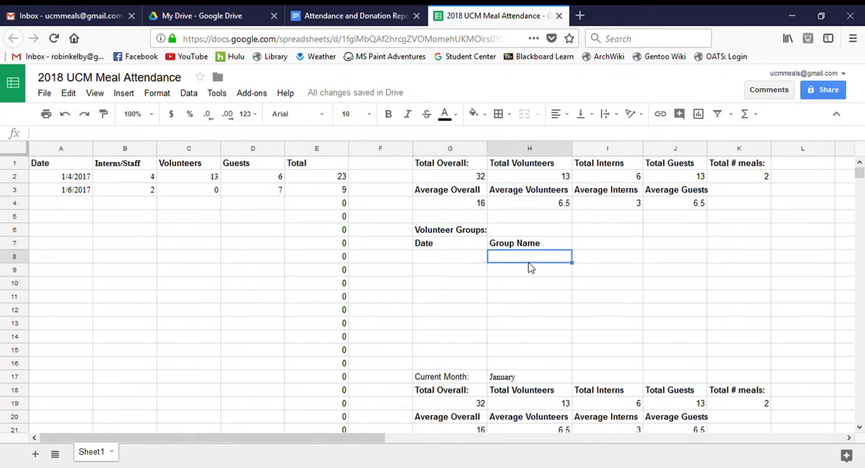
left_click(454, 261)
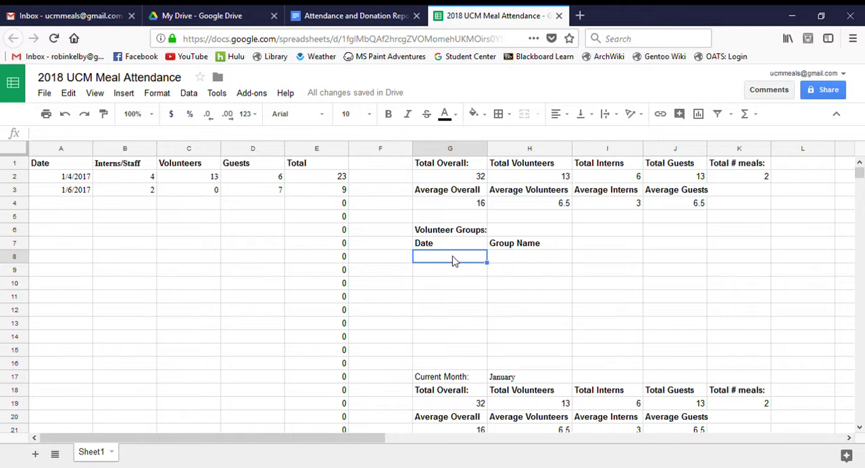
type("1/7")
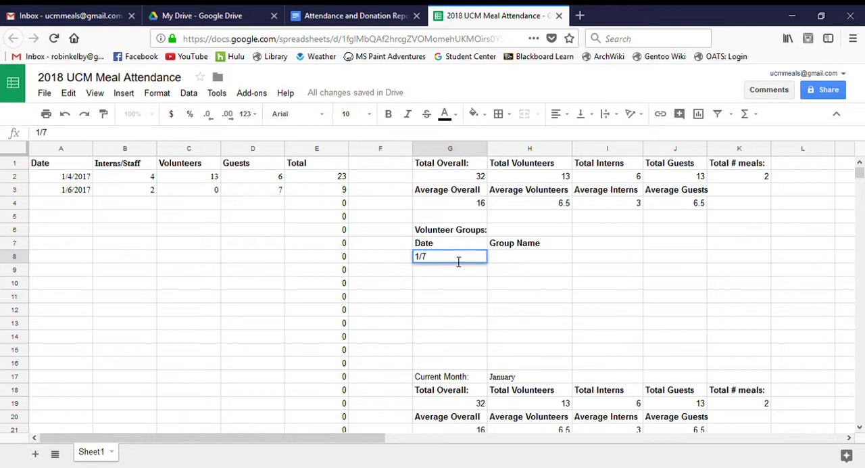
type("/2018")
key("Tab")
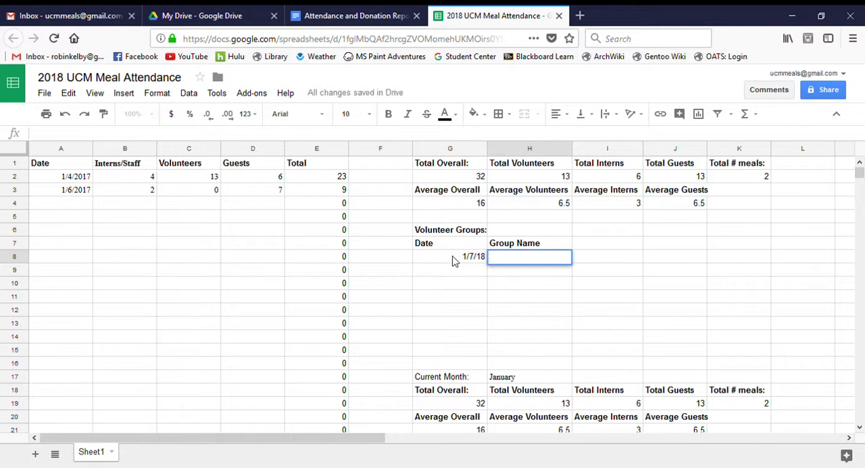
type("Lambda Chi Alpha")
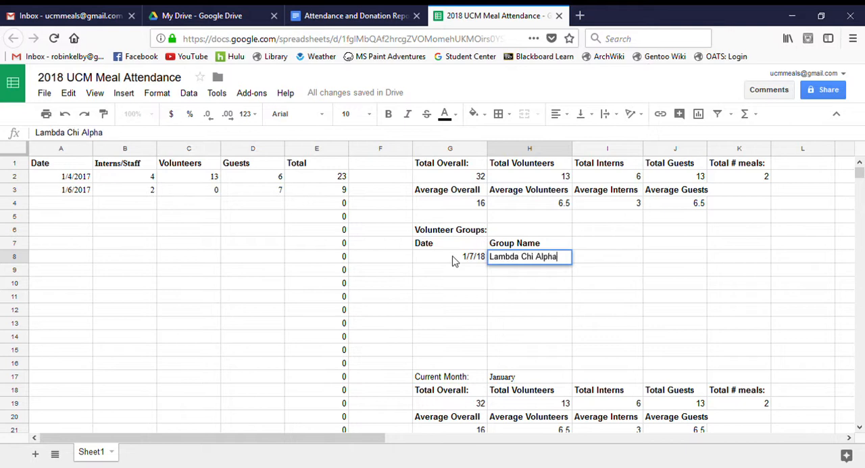
key("Return")
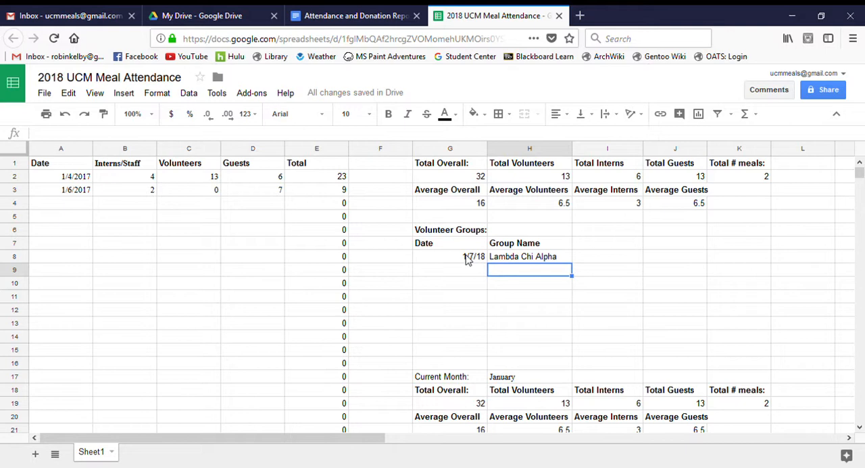
- Clear the sample date and group name from row 8 of the Volunteer Groups list
left_click(467, 260)
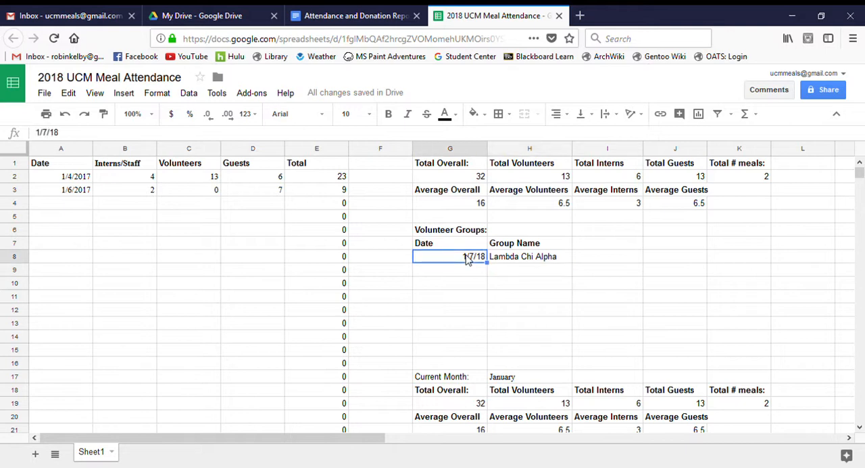
key("Delete")
left_click(526, 260)
key("Delete")
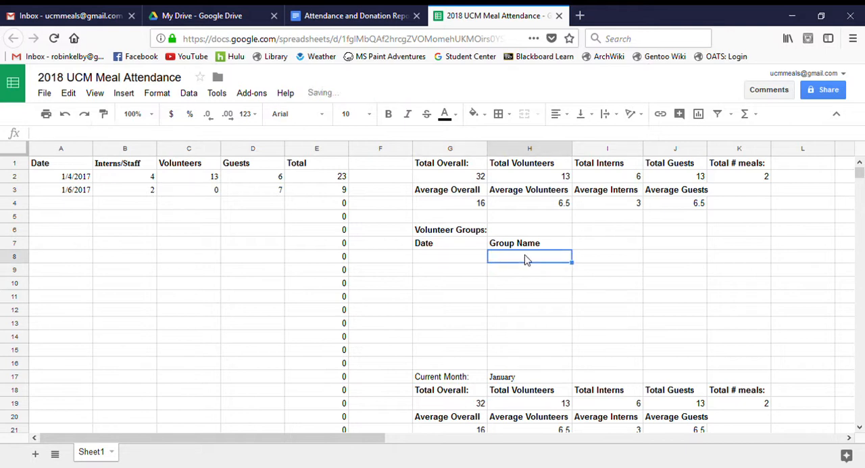
left_click(591, 265)
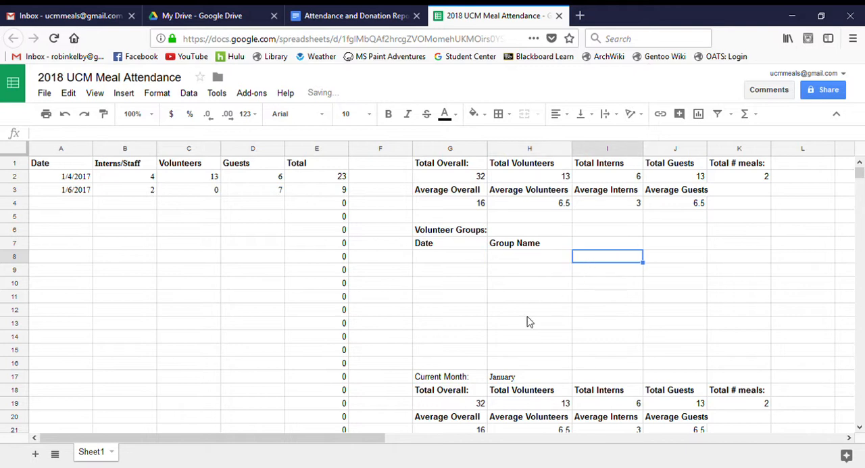
- Examine the Current Month block from row 17 down, its Total Overall formula in G19 and the attendance data it sums
left_click(861, 428)
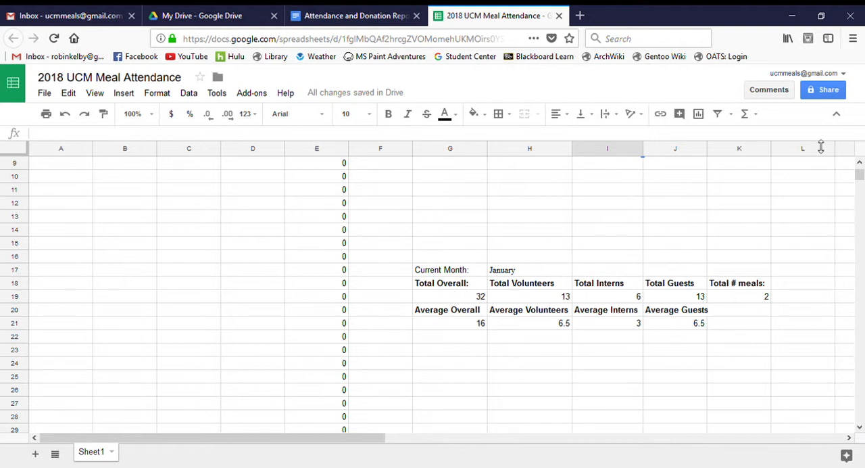
left_click_drag(860, 178, 861, 171)
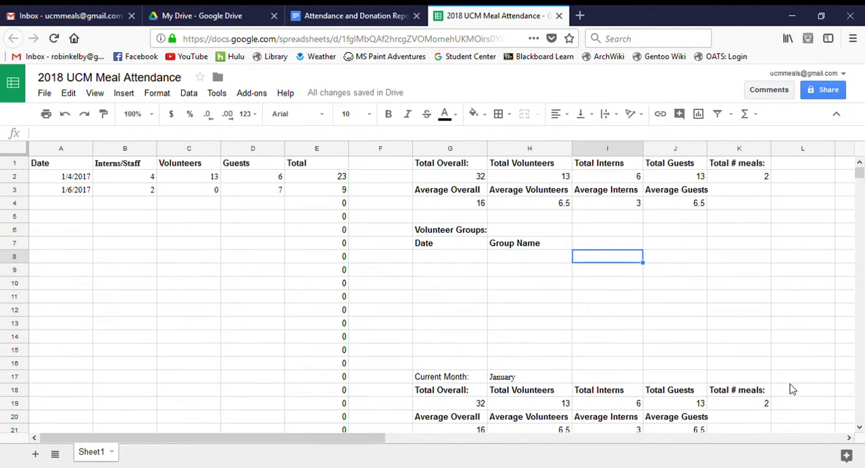
left_click(455, 404)
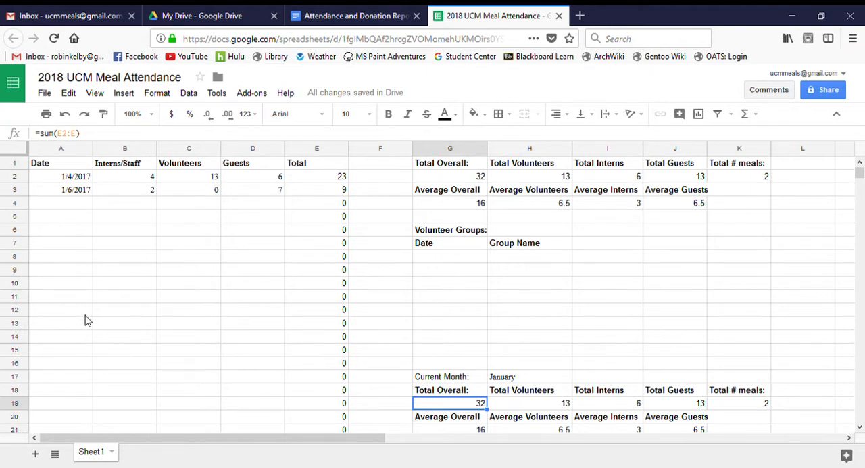
left_click(121, 312)
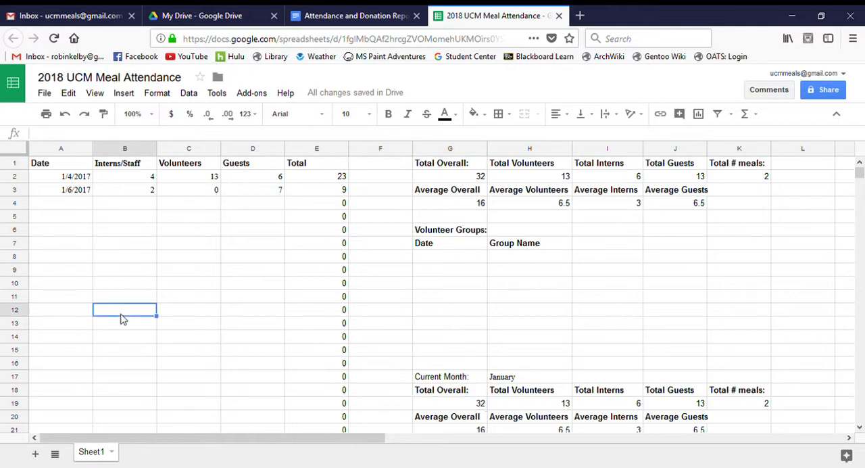
left_click(119, 177)
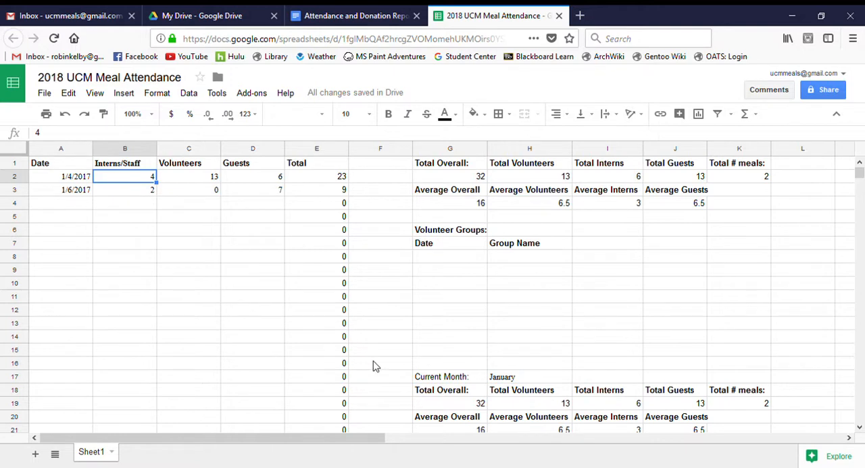
- Change the current month's Total Overall formula in G19 to =sum(E10:E) so the sum starts at row 10
left_click(475, 404)
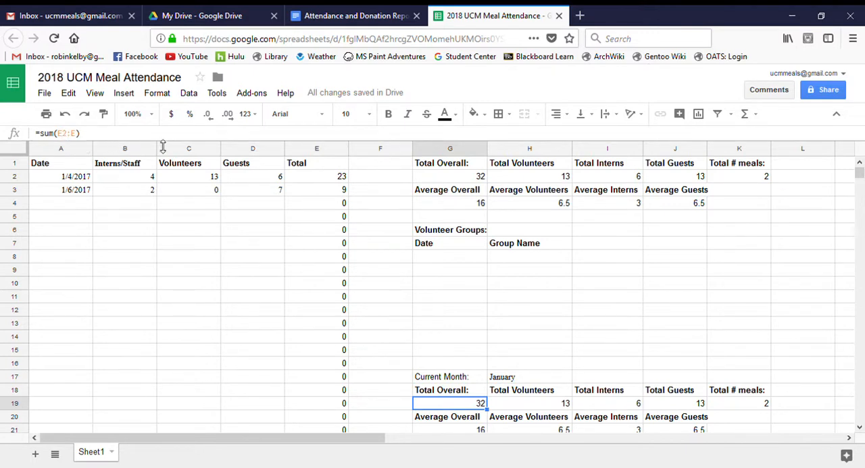
left_click(72, 137)
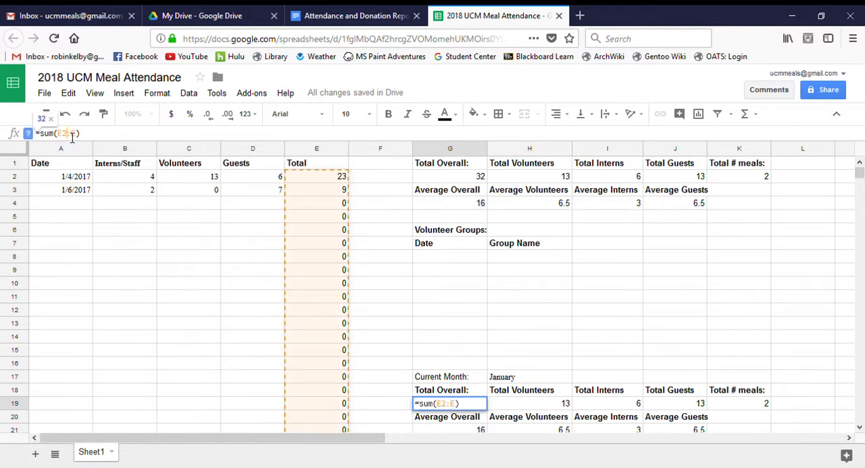
key("BackSpace")
type("10")
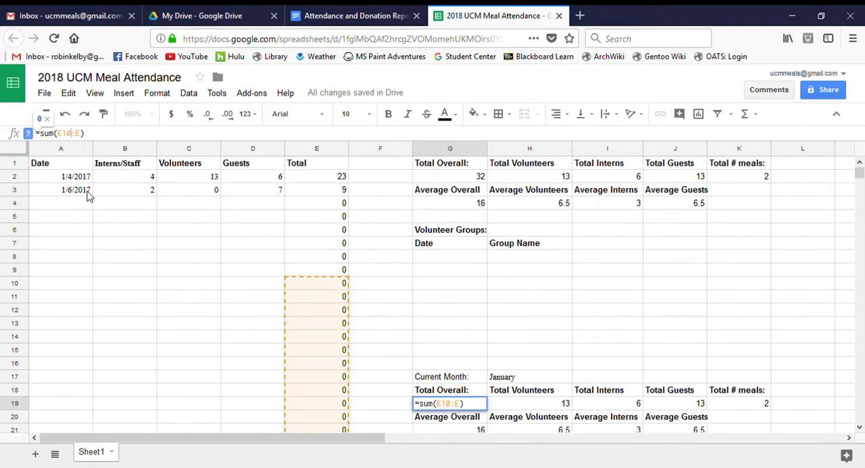
key("Return")
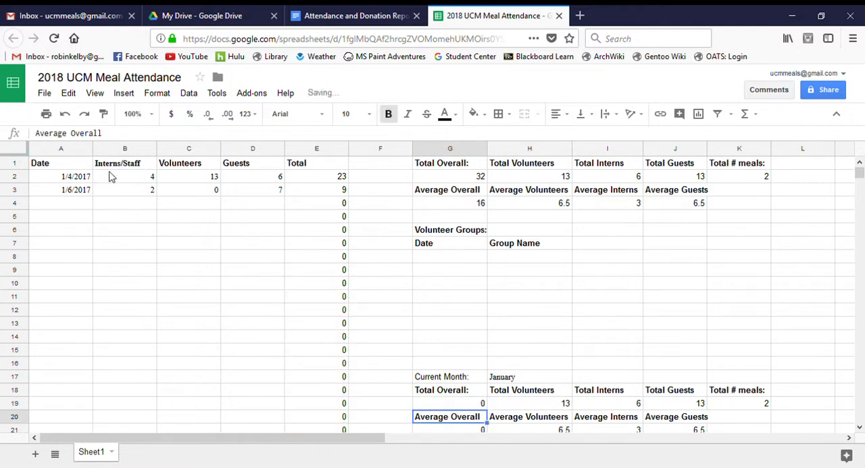
- Examine the current month's total formulas in G19 to J19 and the Total # meals formula in K19
left_click(453, 408)
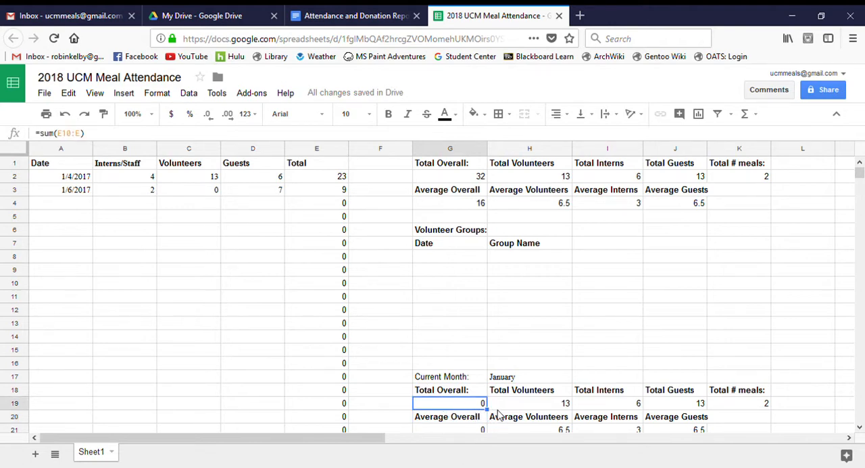
left_click(518, 408)
left_click(599, 407)
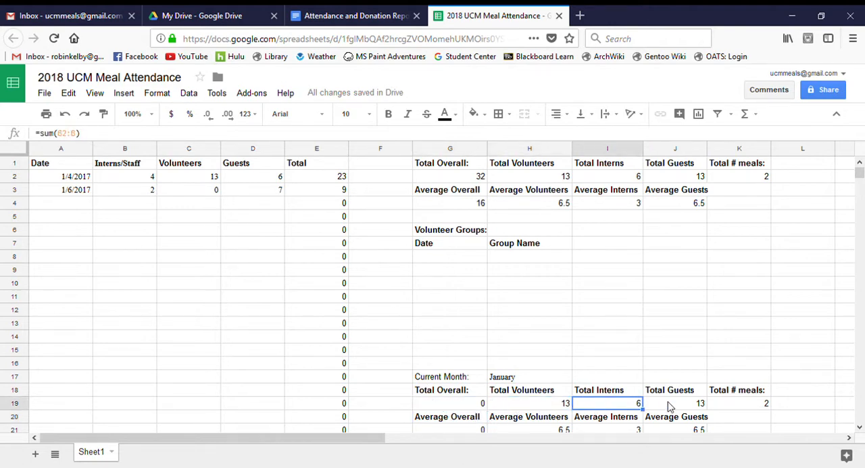
left_click(673, 406)
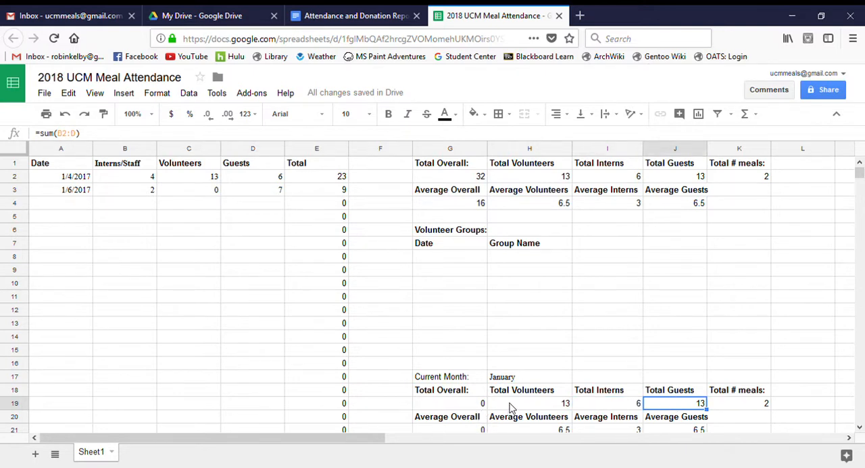
left_click(744, 405)
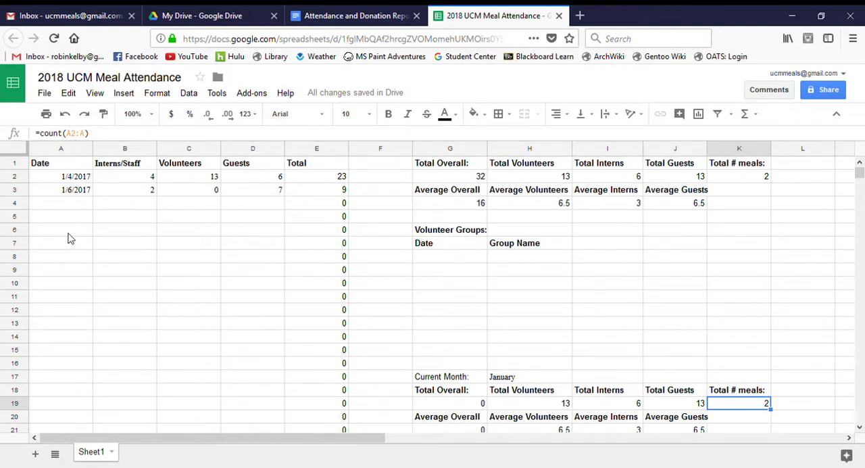
- Set the current month's Total Overall formula in G19 back to =sum(E2:E)
left_click(447, 409)
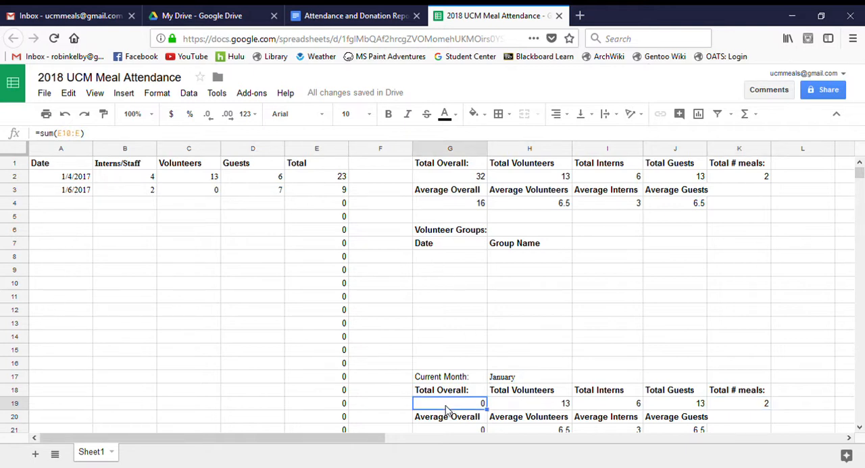
left_click(78, 137)
key("Left")
key("BackSpace")
key("BackSpace")
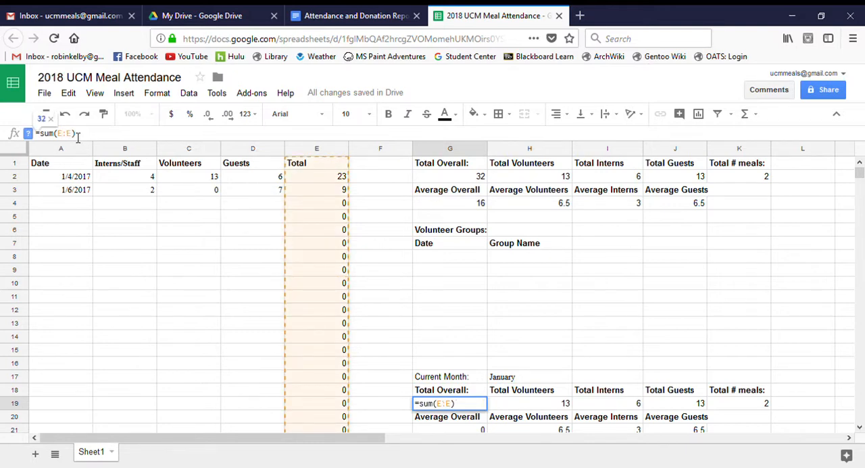
type("2")
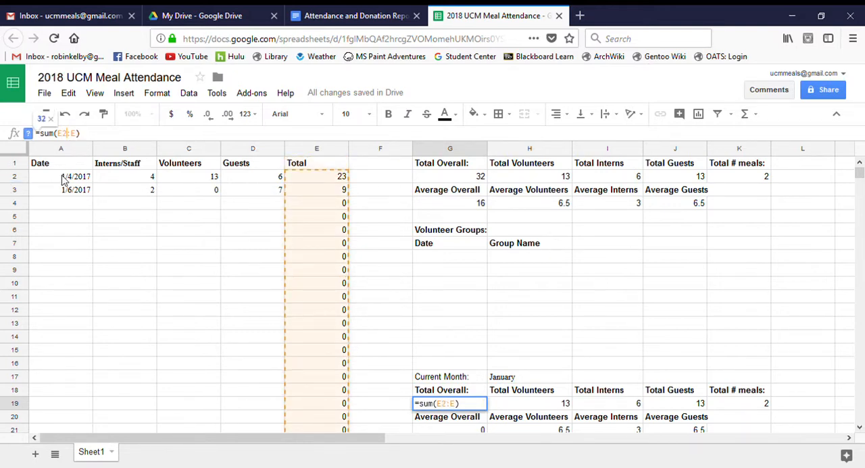
key("Return")
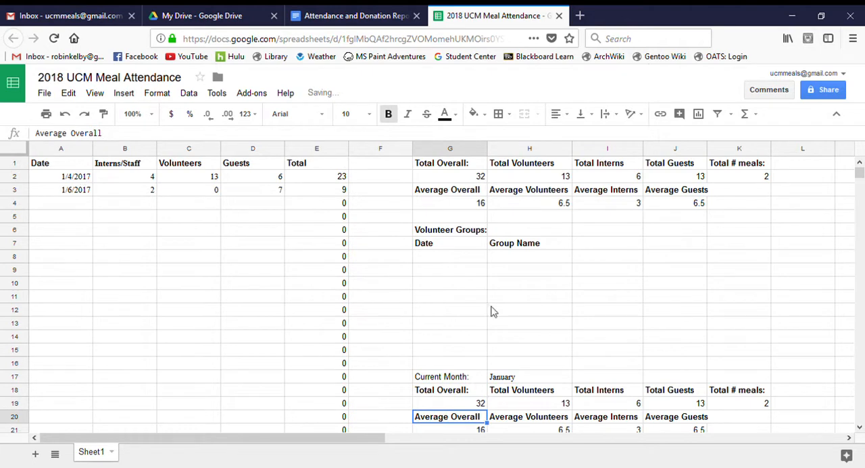
left_click(860, 428)
left_click(860, 429)
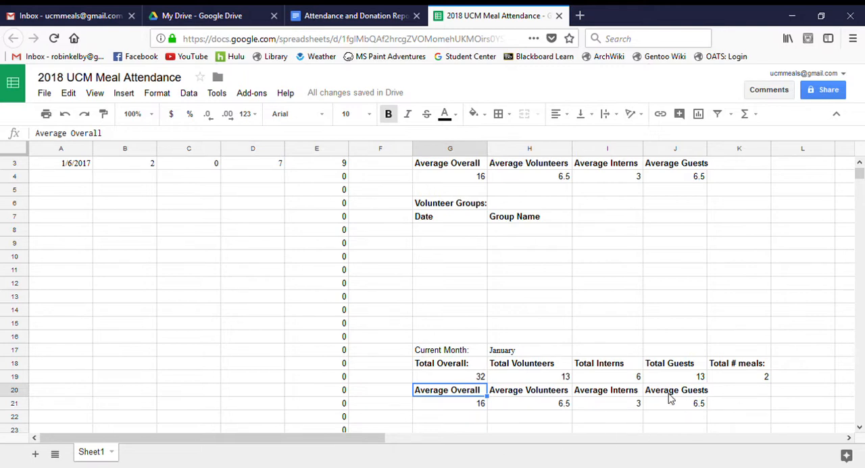
- Switch to Google Drive and create a new blank Google Docs document in My Drive
left_click(216, 12)
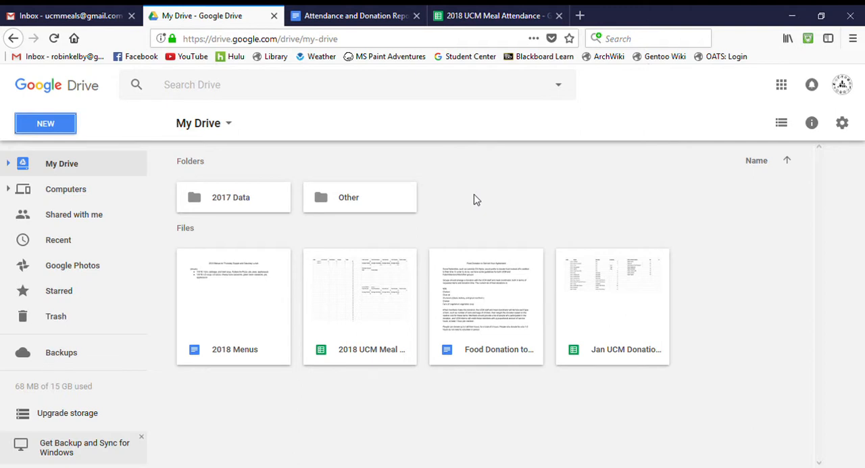
left_click(55, 128)
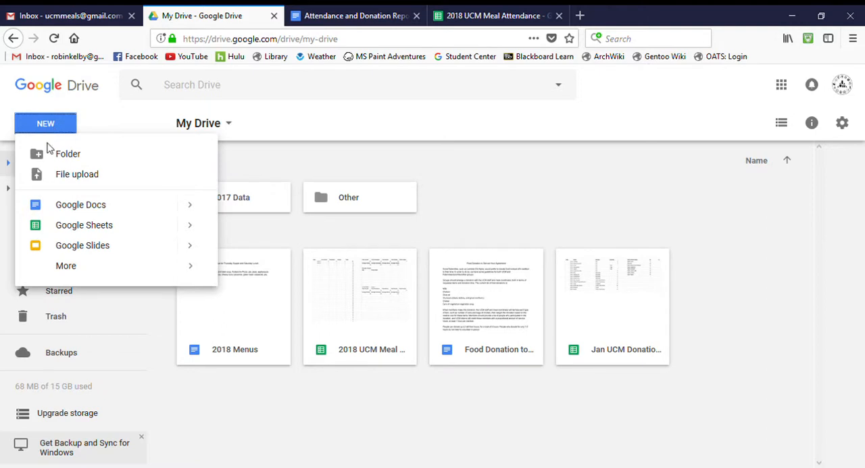
left_click(151, 210)
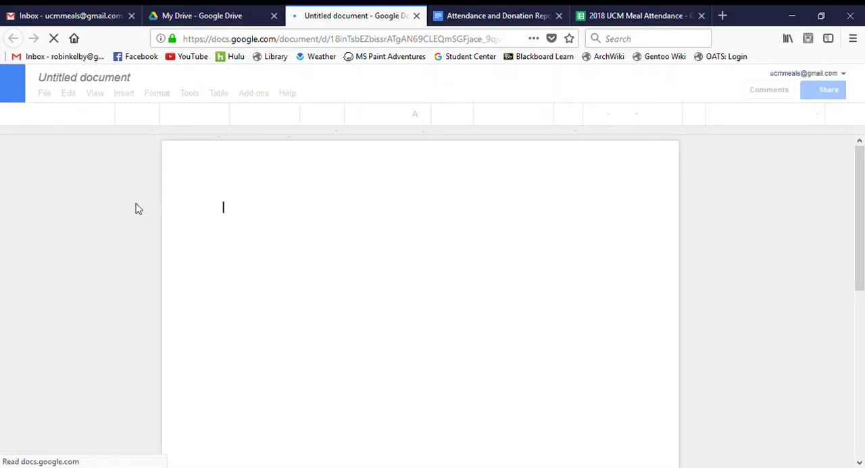
- Name the new document Attendance and Donation Report 2018
left_click(135, 82)
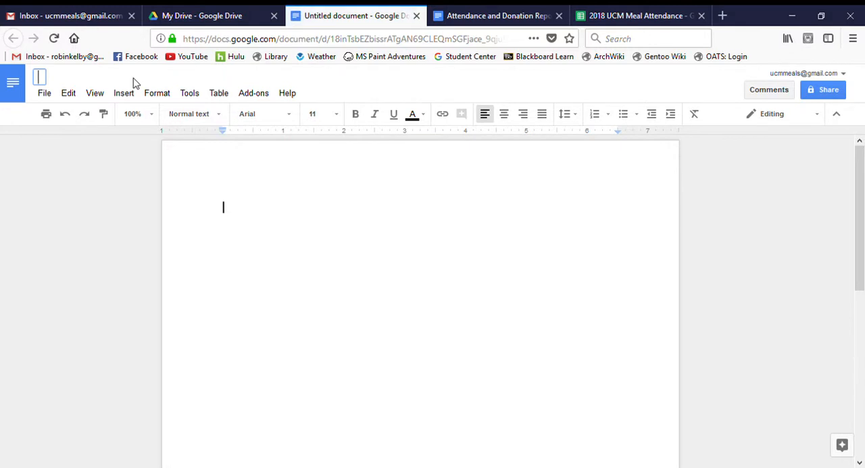
type("Attendance an")
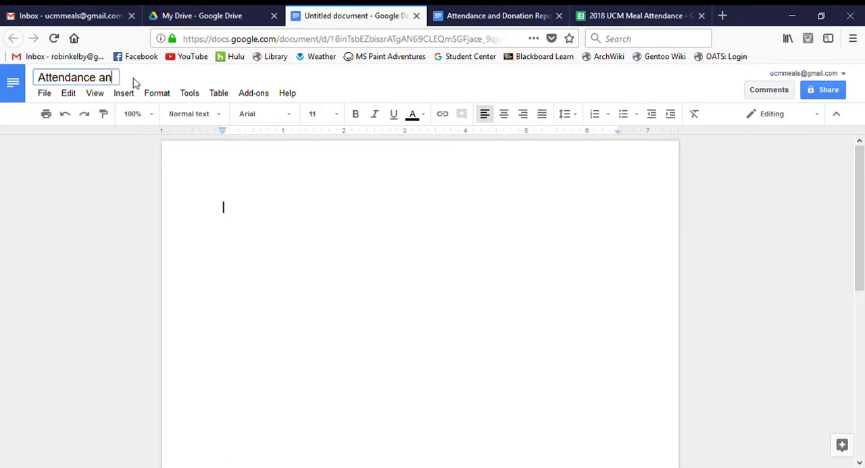
type("d Donation Report 2018")
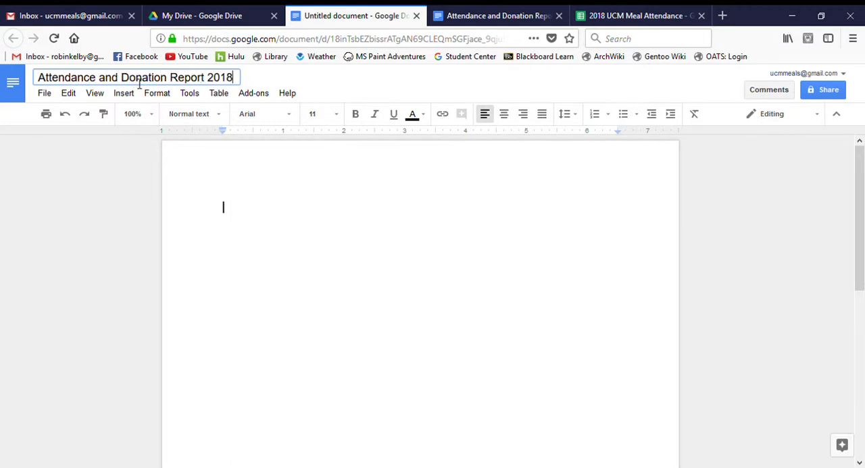
left_click(232, 219)
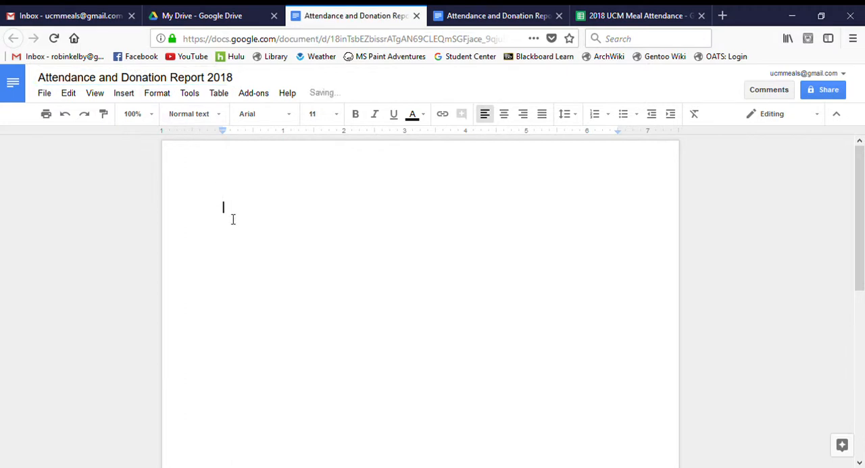
- Copy the title and October section, including the donation table, from Attendance and Donation Report 2017 into the blank 2018 report
left_click(492, 14)
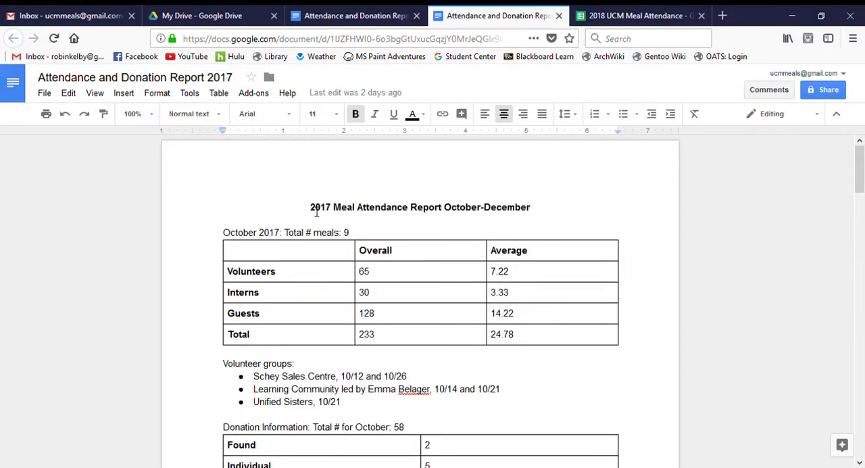
left_click_drag(316, 211, 461, 257)
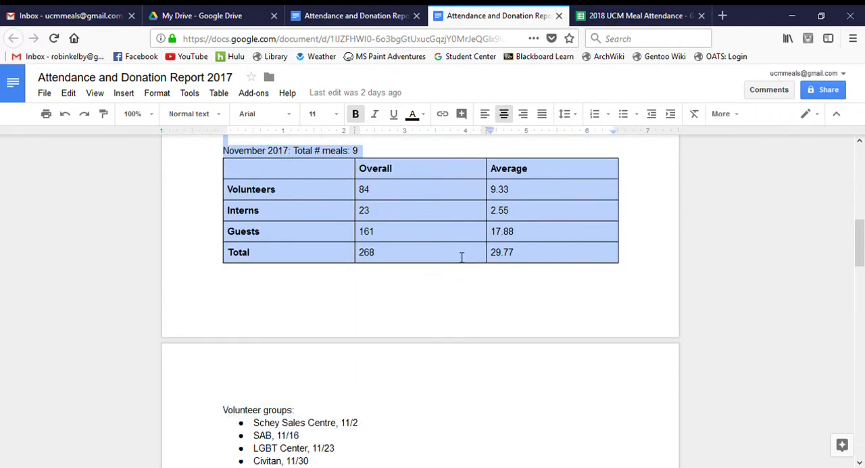
mouse_move(469, 170)
left_mouse_down()
mouse_move(470, 149)
mouse_move(470, 177)
left_mouse_up()
left_click(470, 177)
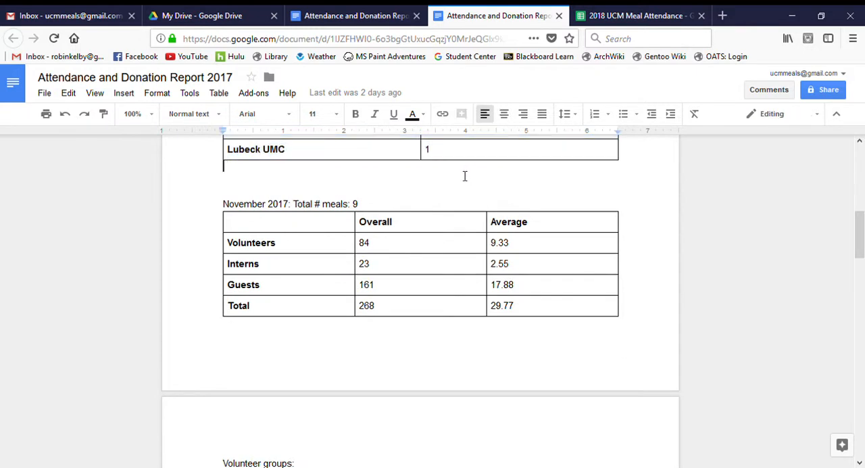
left_click(299, 11)
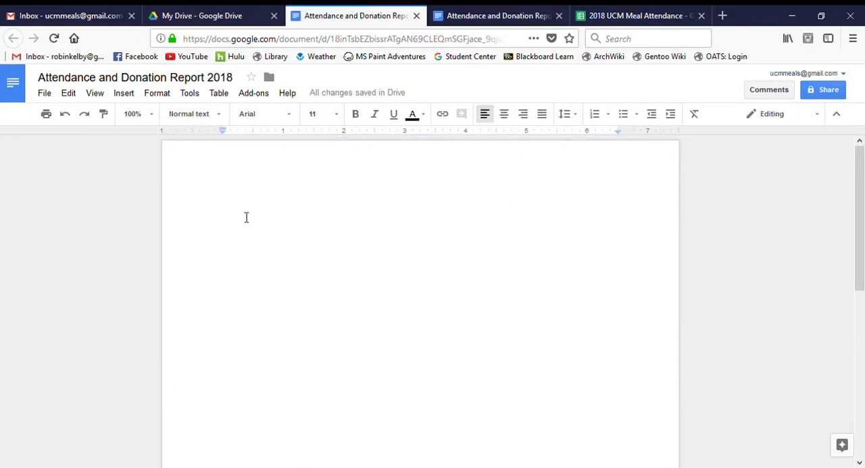
key("ctrl+v")
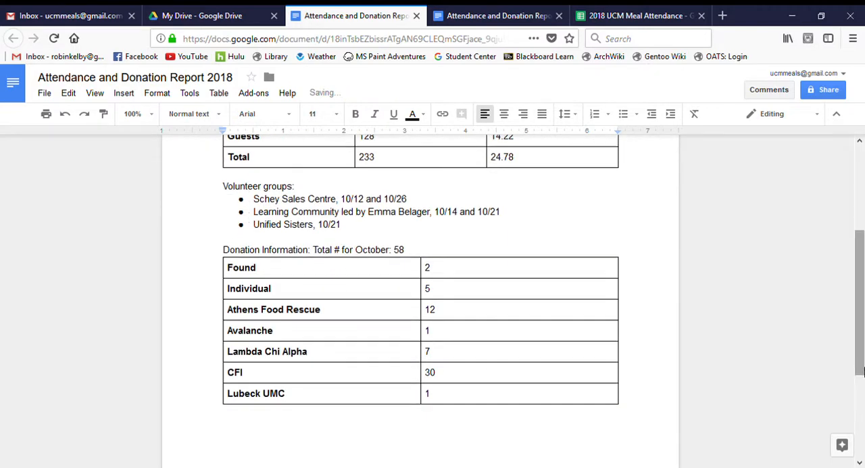
- Change the pasted heading to 2018 Meal Attendance Report, removing the October-December range
left_click_drag(860, 365, 860, 281)
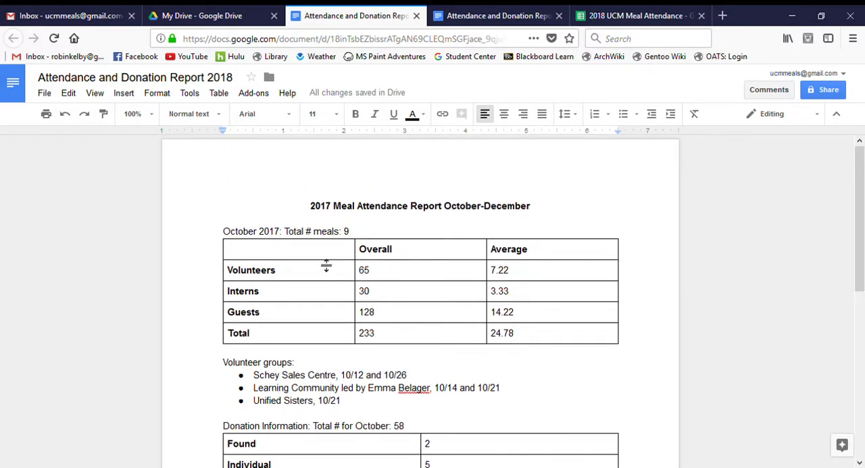
left_click(334, 208)
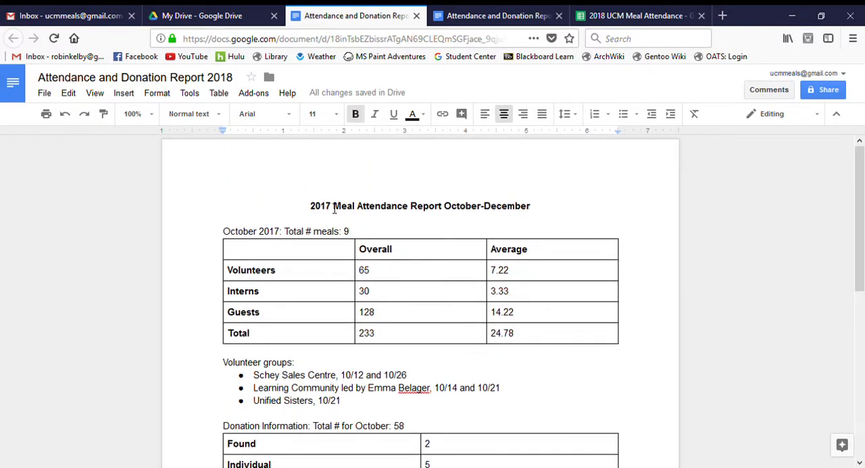
key("BackSpace")
type("8")
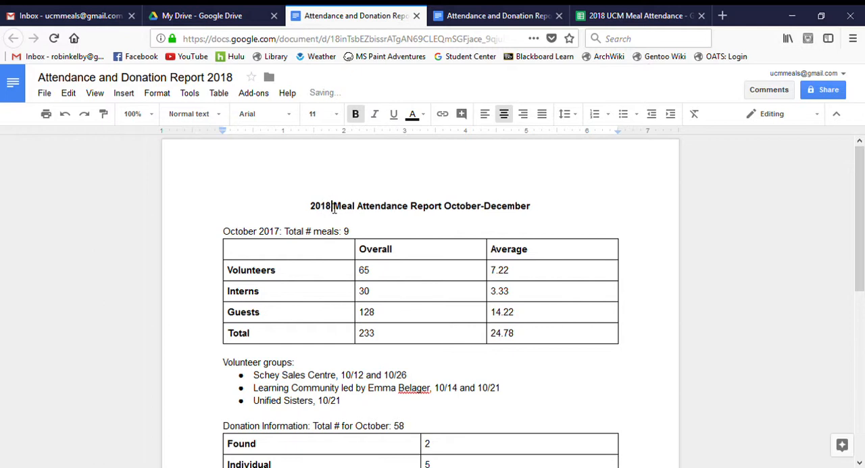
left_click(542, 211)
key("BackSpace")
key("BackSpace")
key("BackSpace")
key("BackSpace")
key("BackSpace")
key("BackSpace")
key("BackSpace")
key("BackSpace")
key("BackSpace")
key("BackSpace")
key("BackSpace")
key("BackSpace")
key("BackSpace")
key("BackSpace")
key("BackSpace")
key("BackSpace")
key("BackSpace")
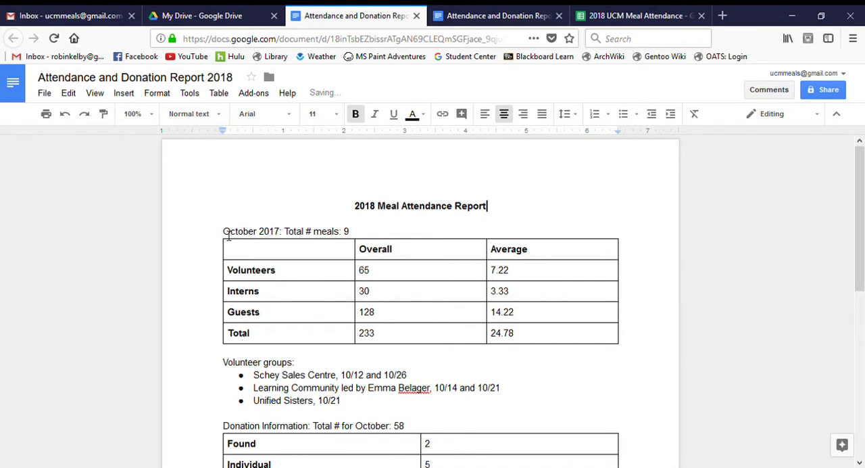
- Clear the month and year, the total meals number, and all Overall and Average values in the attendance table
left_click_drag(228, 234, 283, 234)
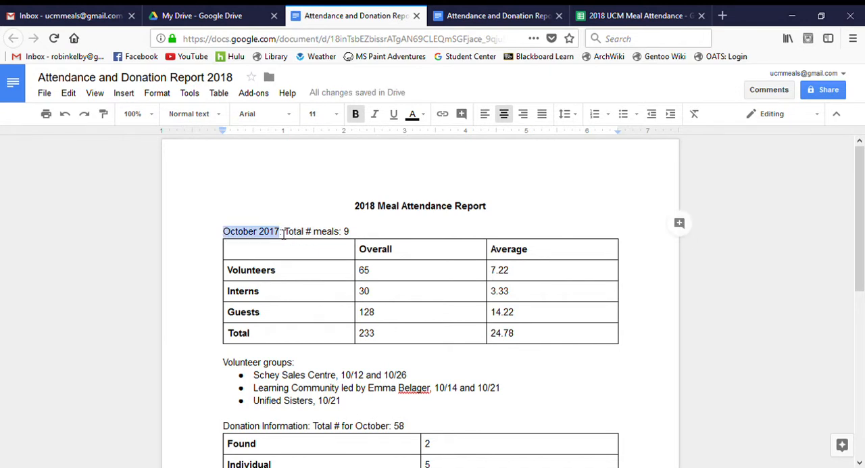
key("BackSpace")
left_click(309, 237)
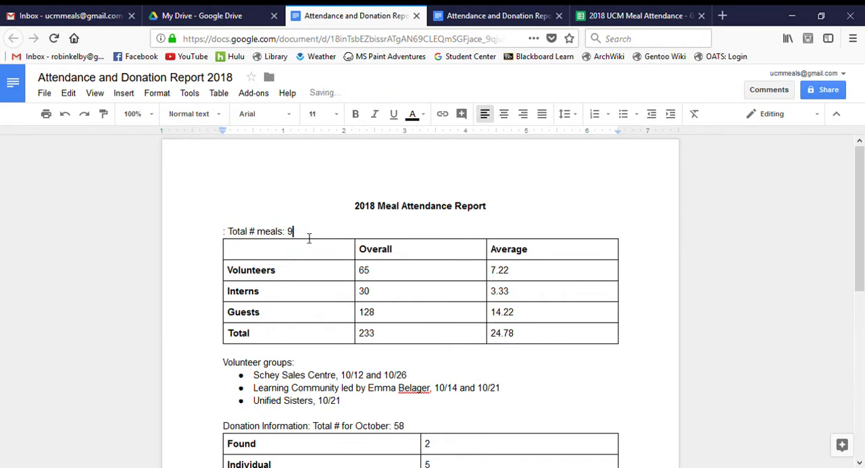
key("BackSpace")
left_click_drag(403, 280, 561, 342)
key("BackSpace")
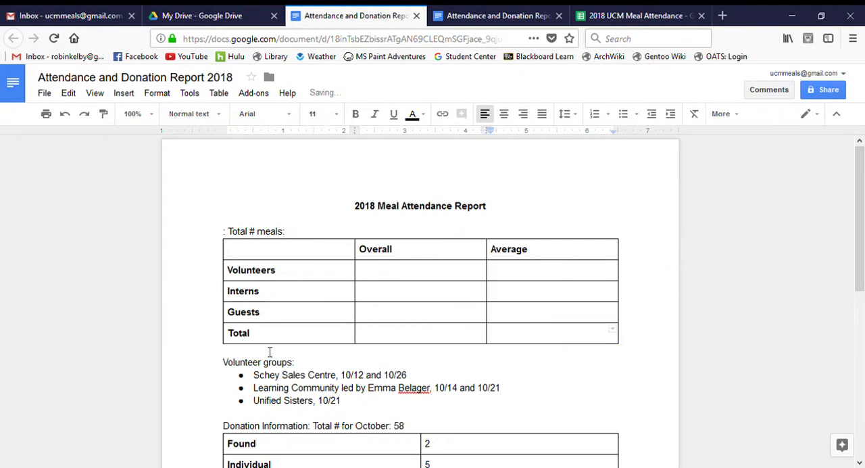
- Delete the listed volunteer groups and dates, leaving one empty bullet under Volunteer groups
left_click_drag(261, 377, 537, 398)
key("BackSpace")
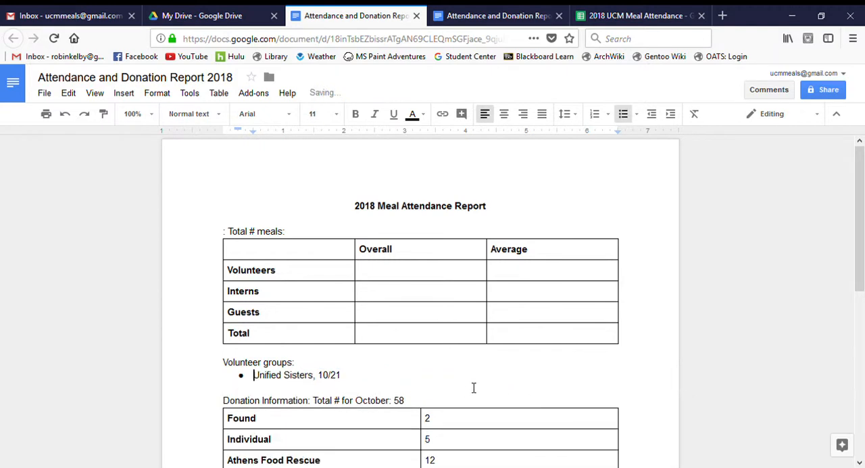
key("Delete")
key("Delete")
key("Delete")
key("Delete")
key("Delete")
key("Delete")
key("Delete")
key("Delete")
key("Delete")
key("Delete")
key("Delete")
key("Delete")
key("Delete")
key("Delete")
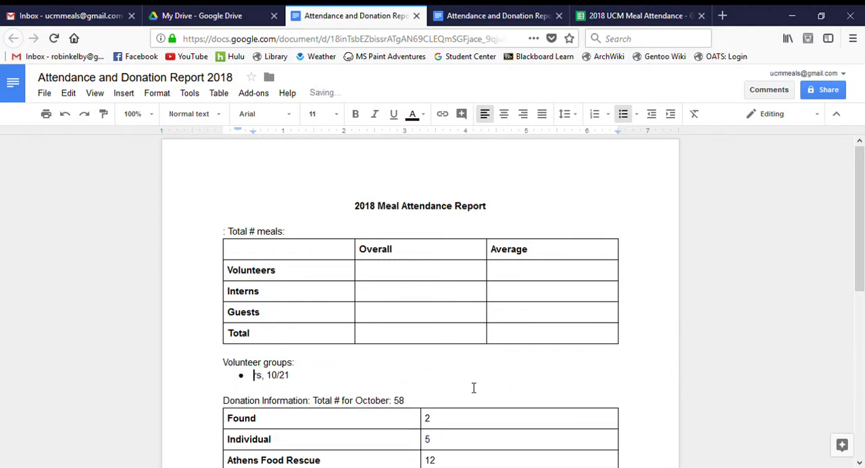
key("Delete")
key("Delete")
key("Delete")
key("Delete")
key("Delete")
key("Delete")
key("Delete")
key("Delete")
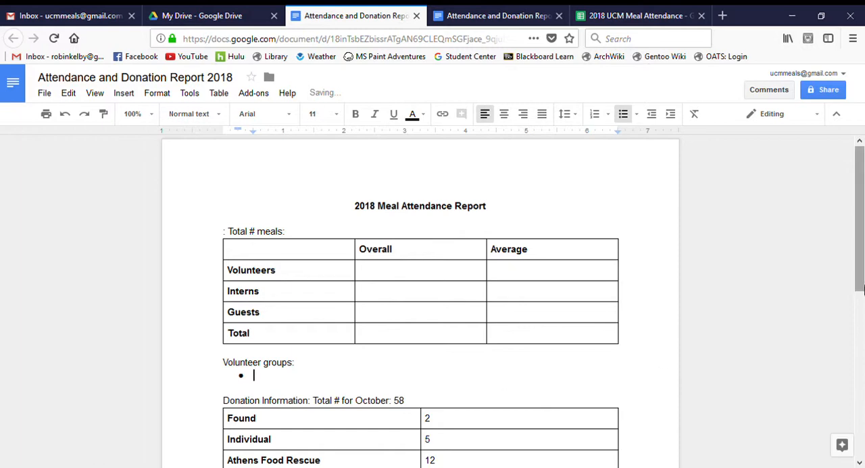
- Clear the donation table's counts from Found through Lubeck UMC, and close the 2017 report
scroll(862, 287, "down", 3)
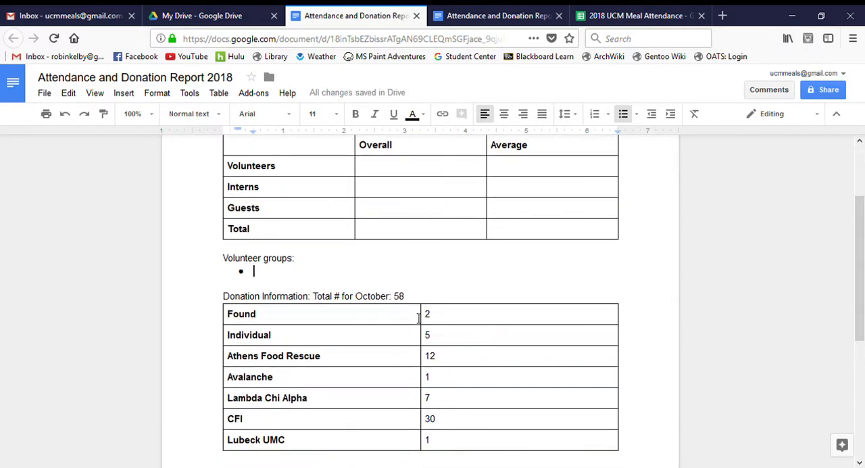
left_click_drag(428, 316, 454, 397)
key("Delete")
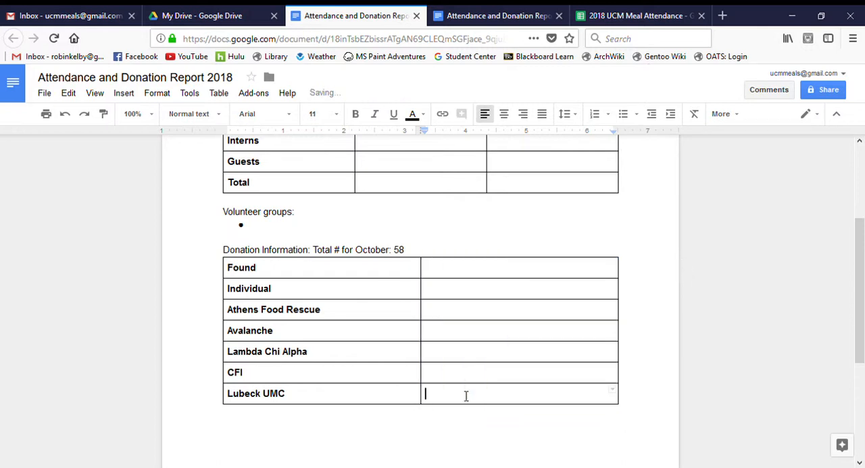
left_click_drag(862, 252, 862, 177)
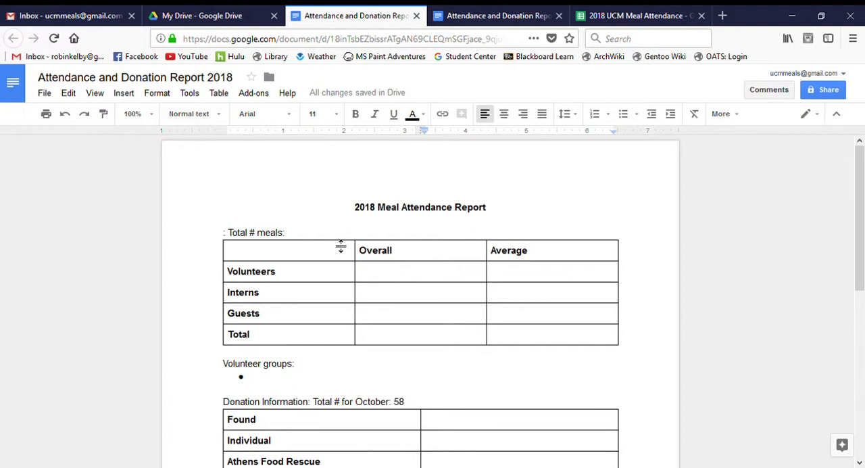
left_click(559, 17)
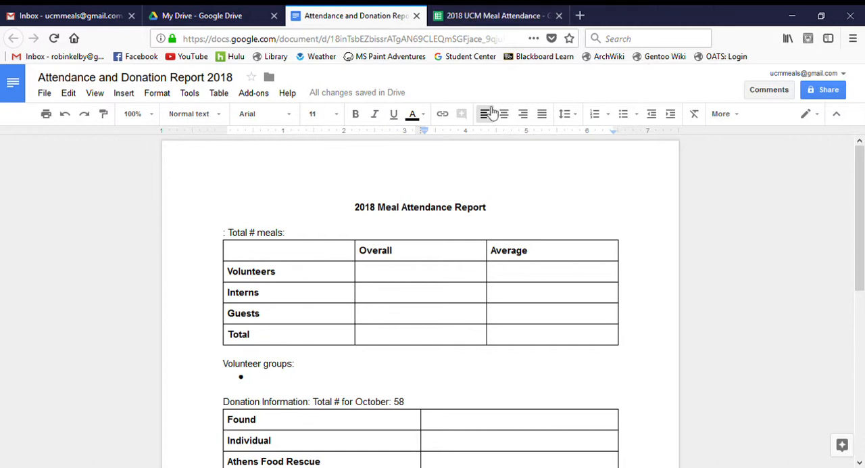
- Compare the 2018 UCM Meal Attendance totals, averages and volunteer groups log with the matching sections of the 2018 report template
left_click(530, 12)
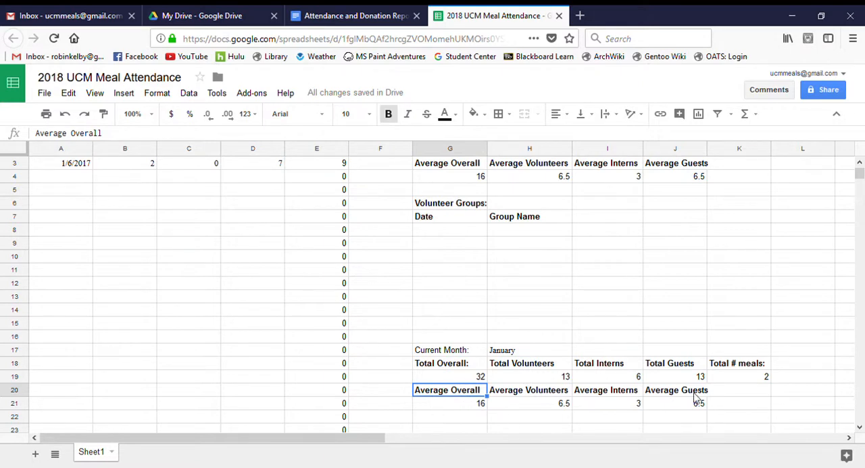
left_click(355, 15)
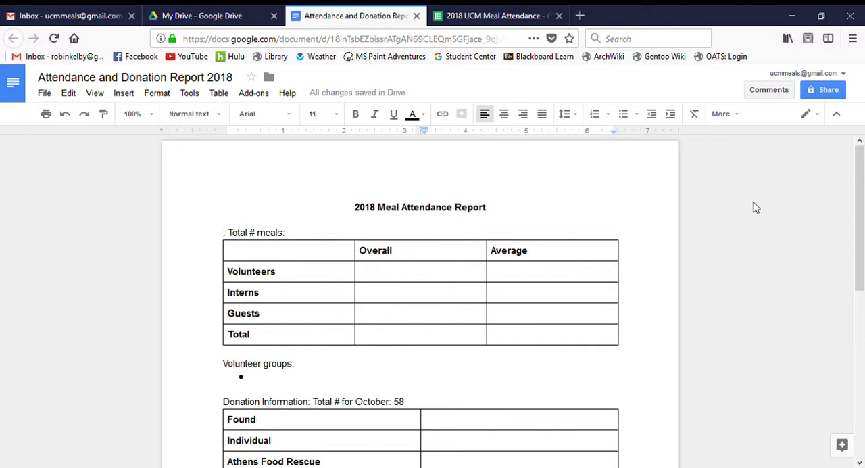
left_click_drag(858, 202, 857, 249)
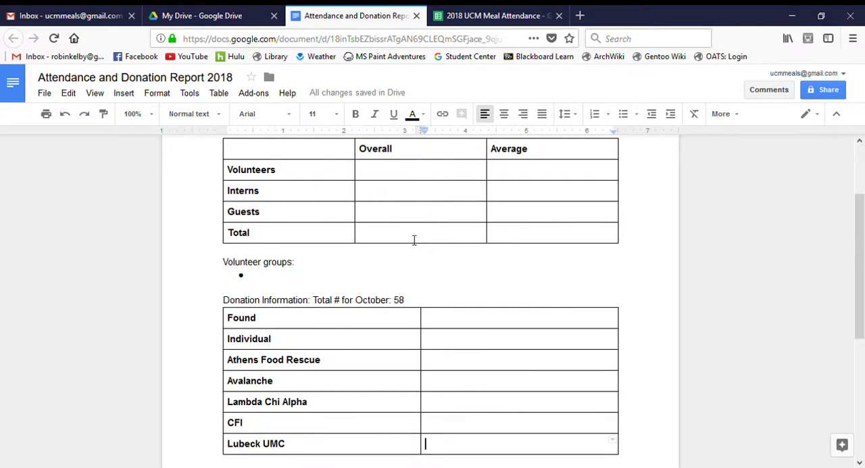
left_click(462, 9)
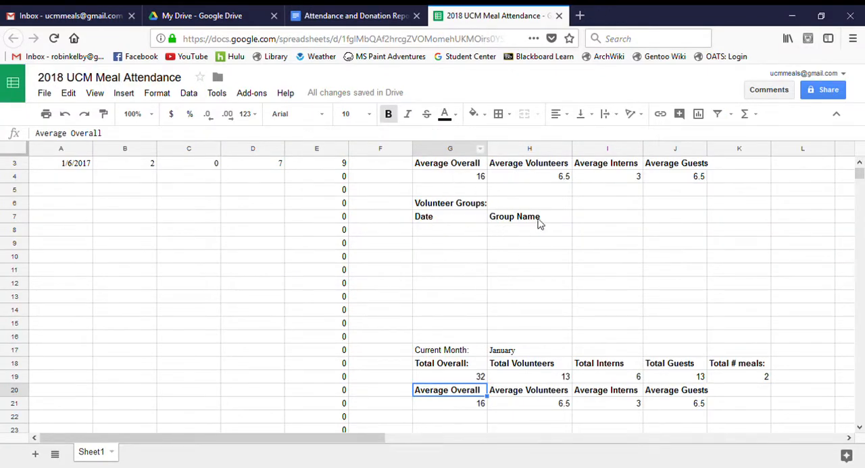
left_click(325, 13)
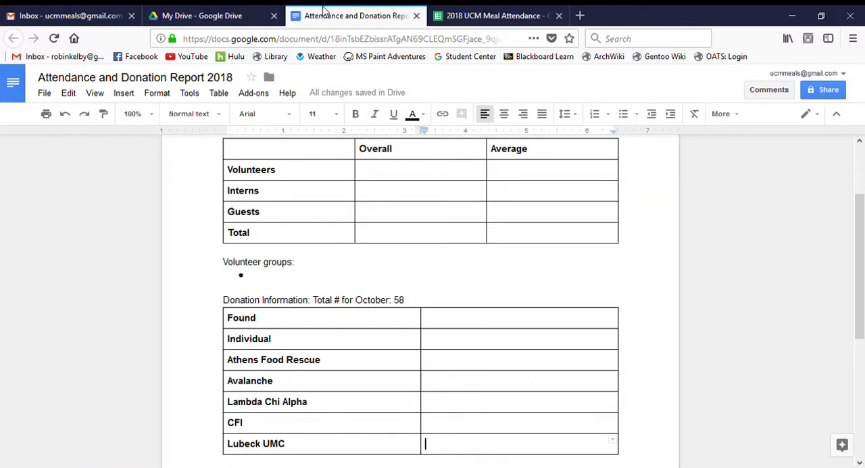
left_click(263, 276)
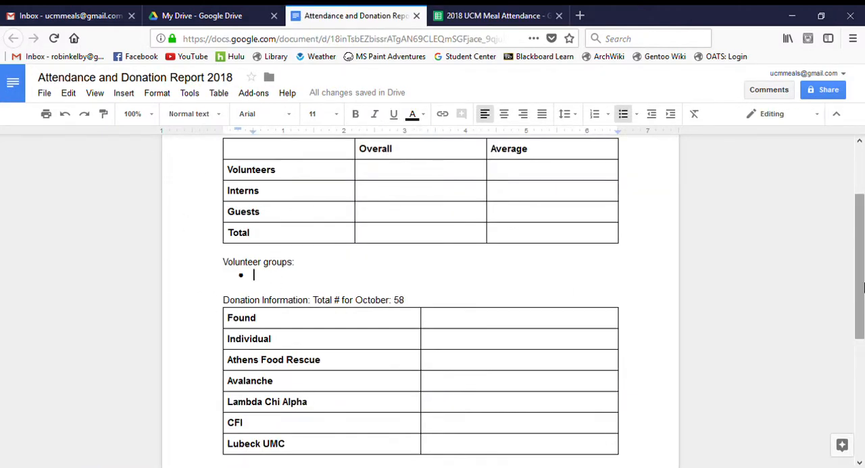
left_click_drag(863, 287, 864, 325)
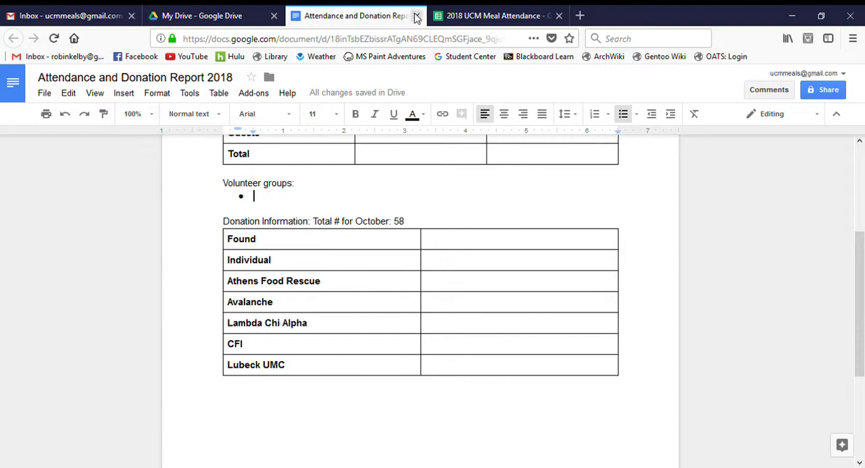
left_click(499, 13)
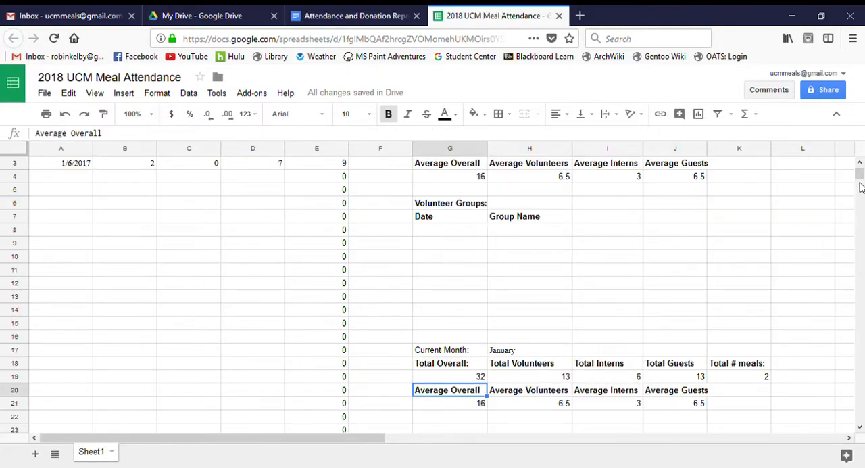
left_click_drag(861, 180, 863, 155)
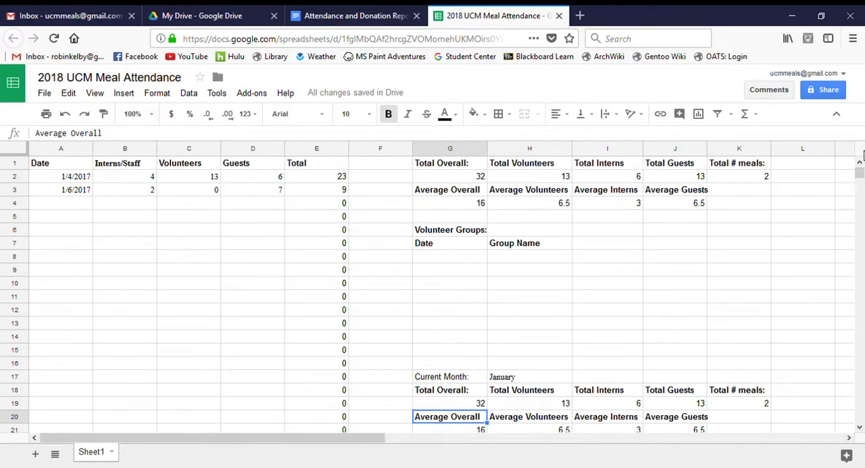